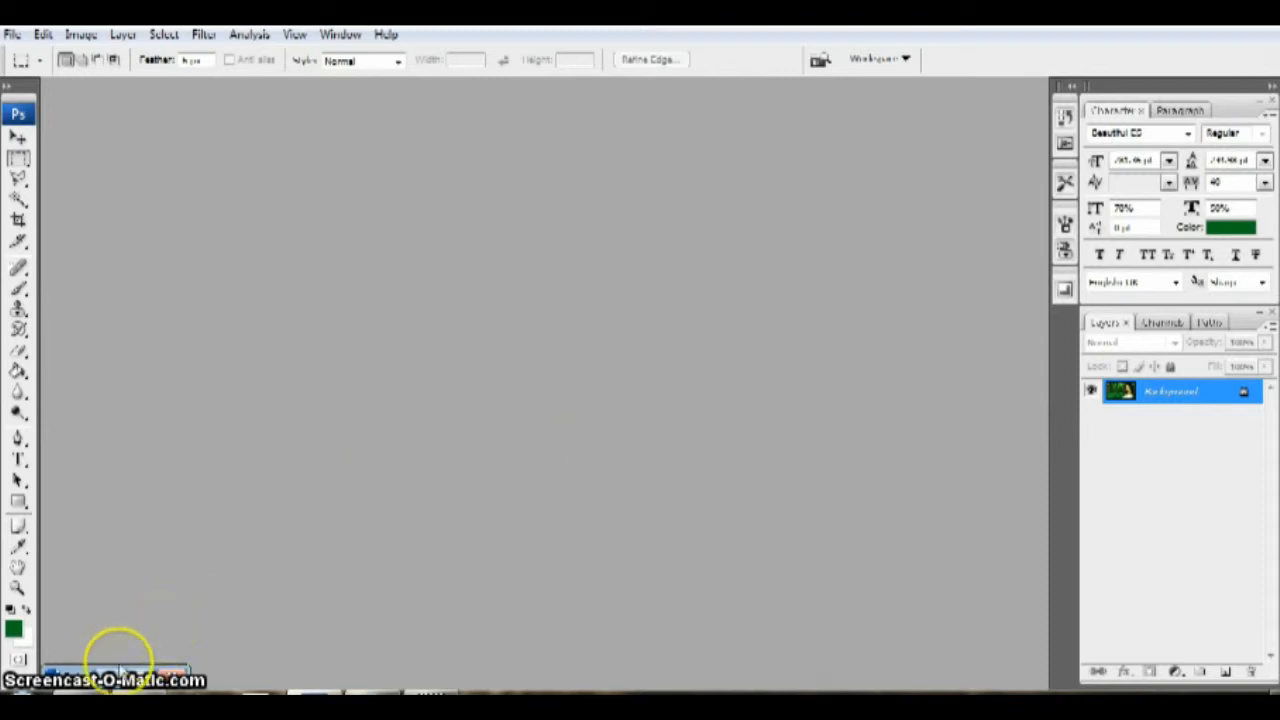
Restore the minimized Painting.jpg document and maximize its window.
double_click(115, 672)
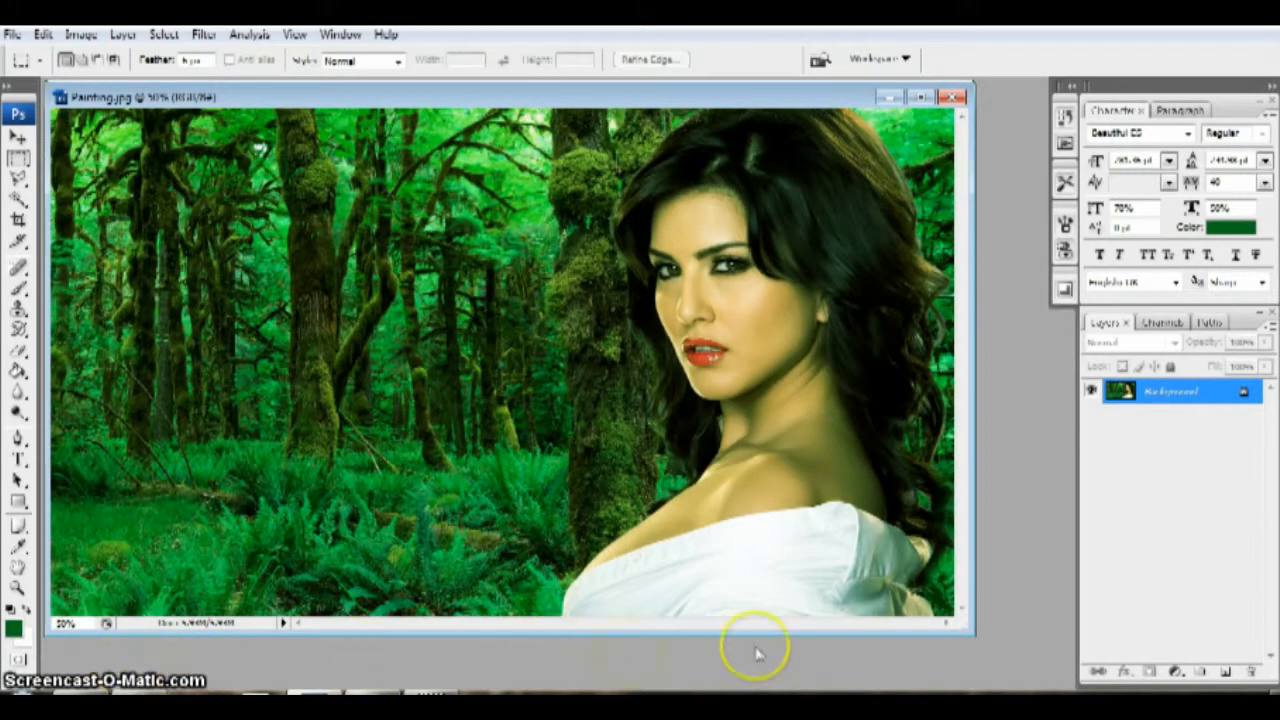
left_click(920, 97)
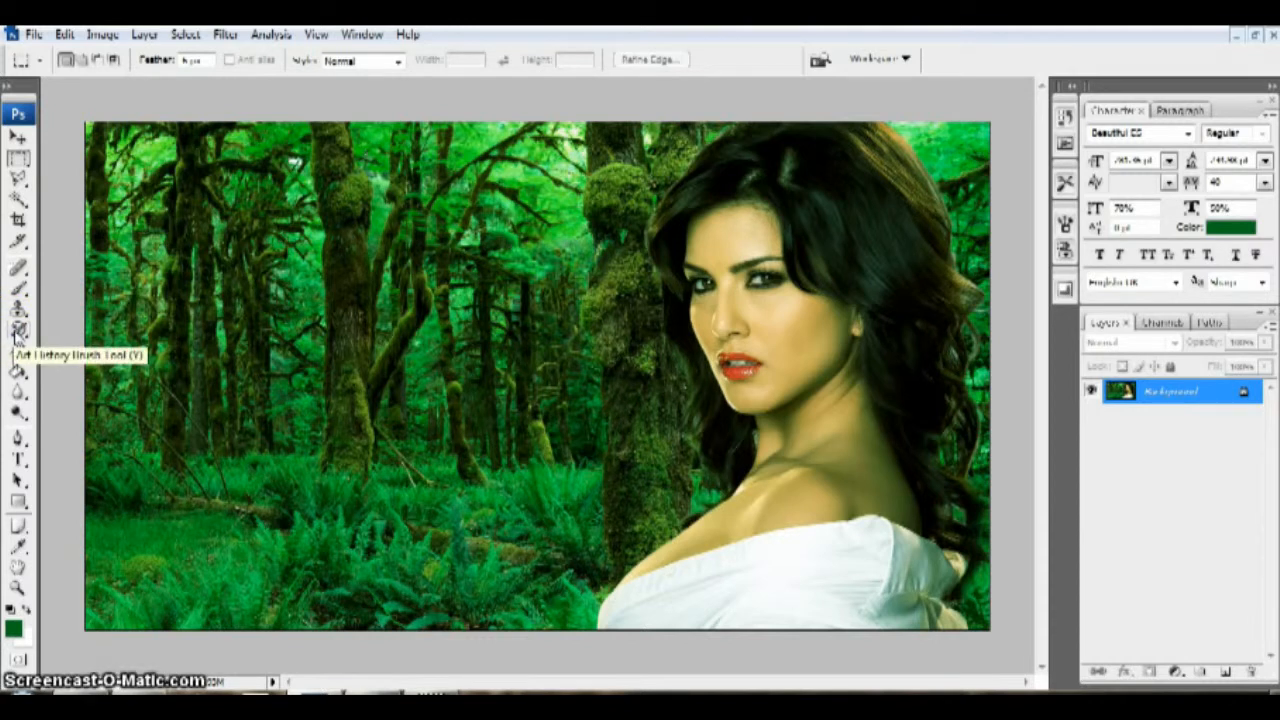
Enlarge the Art History Brush to 50 px and paint a trial stroke over the trees in the photo's upper-left area.
left_click(17, 333)
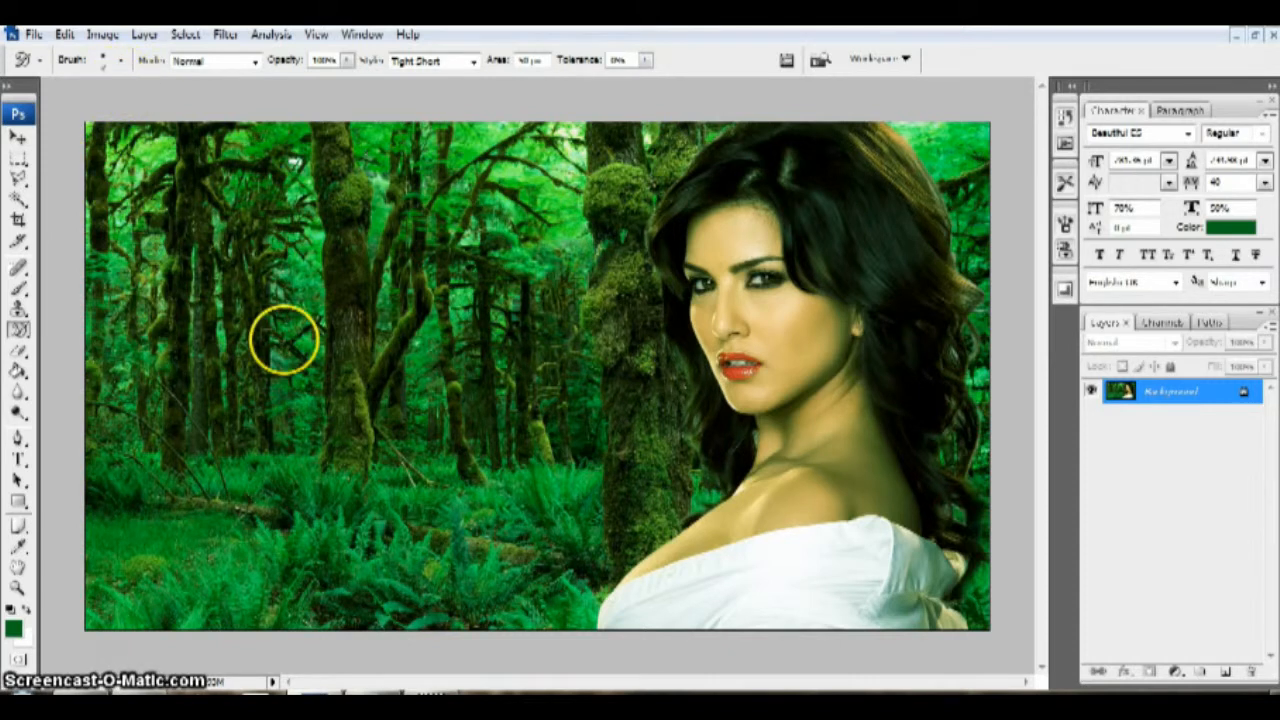
key("bracketright")
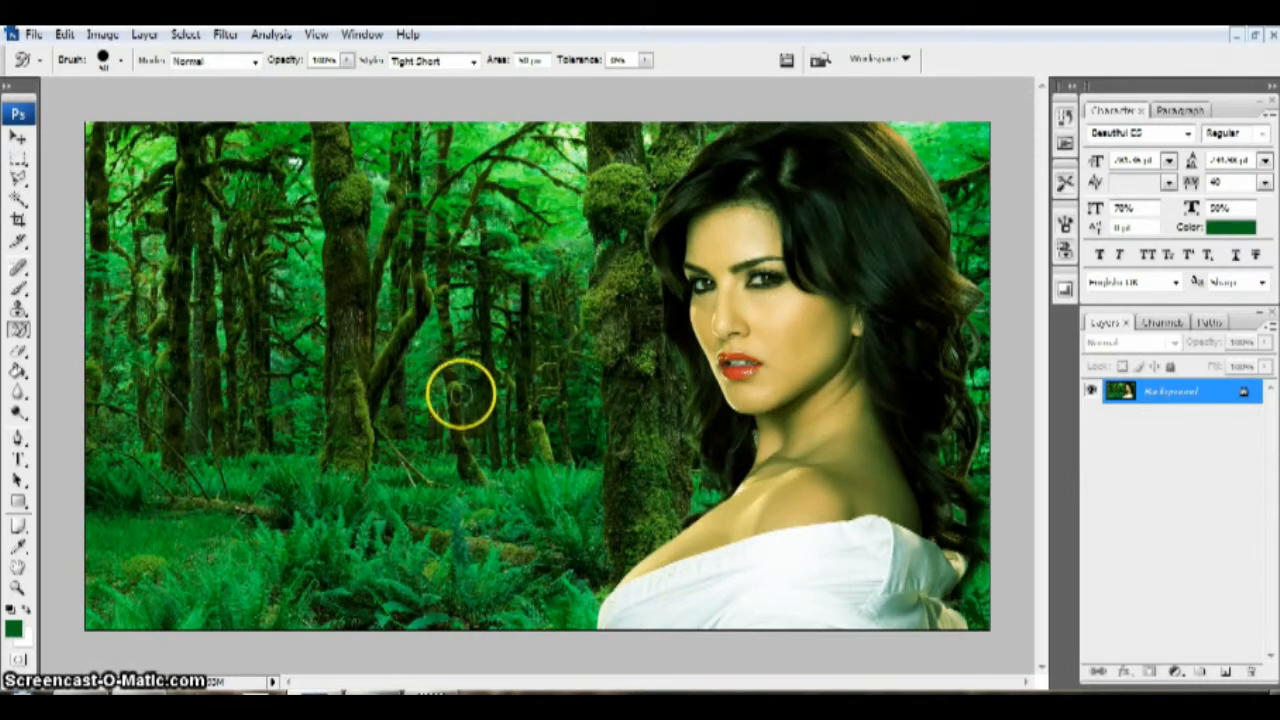
mouse_move(268, 293)
left_mouse_down()
mouse_move(228, 284)
mouse_move(277, 220)
mouse_move(228, 284)
mouse_move(195, 277)
mouse_move(245, 190)
mouse_move(203, 209)
left_mouse_up()
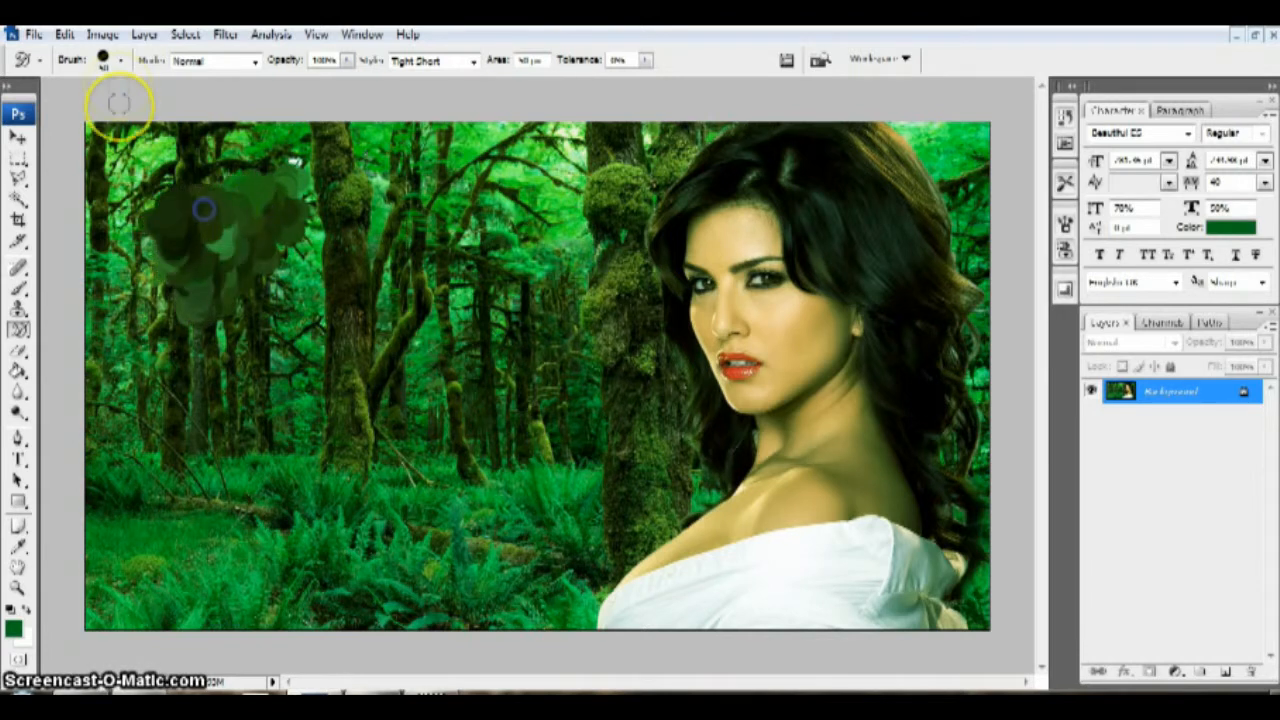
Choose a soft-edged brush tip and cover the entire photo with Art History Brush strokes in the Tight Short style.
left_click(120, 60)
left_click(39, 176)
left_click(121, 61)
mouse_move(175, 240)
left_mouse_down()
mouse_move(146, 225)
mouse_move(243, 210)
mouse_move(167, 146)
mouse_move(121, 138)
mouse_move(116, 211)
mouse_move(198, 164)
mouse_move(279, 164)
mouse_move(405, 241)
mouse_move(801, 145)
mouse_move(610, 159)
mouse_move(603, 130)
mouse_move(922, 193)
mouse_move(926, 209)
mouse_move(878, 186)
mouse_move(914, 271)
mouse_move(622, 261)
mouse_move(964, 210)
mouse_move(988, 253)
mouse_move(971, 270)
mouse_move(911, 273)
mouse_move(854, 516)
mouse_move(885, 377)
mouse_move(950, 468)
mouse_move(468, 618)
mouse_move(405, 620)
mouse_move(528, 597)
mouse_move(692, 528)
mouse_move(560, 560)
mouse_move(288, 476)
mouse_move(502, 444)
mouse_move(220, 455)
left_mouse_up()
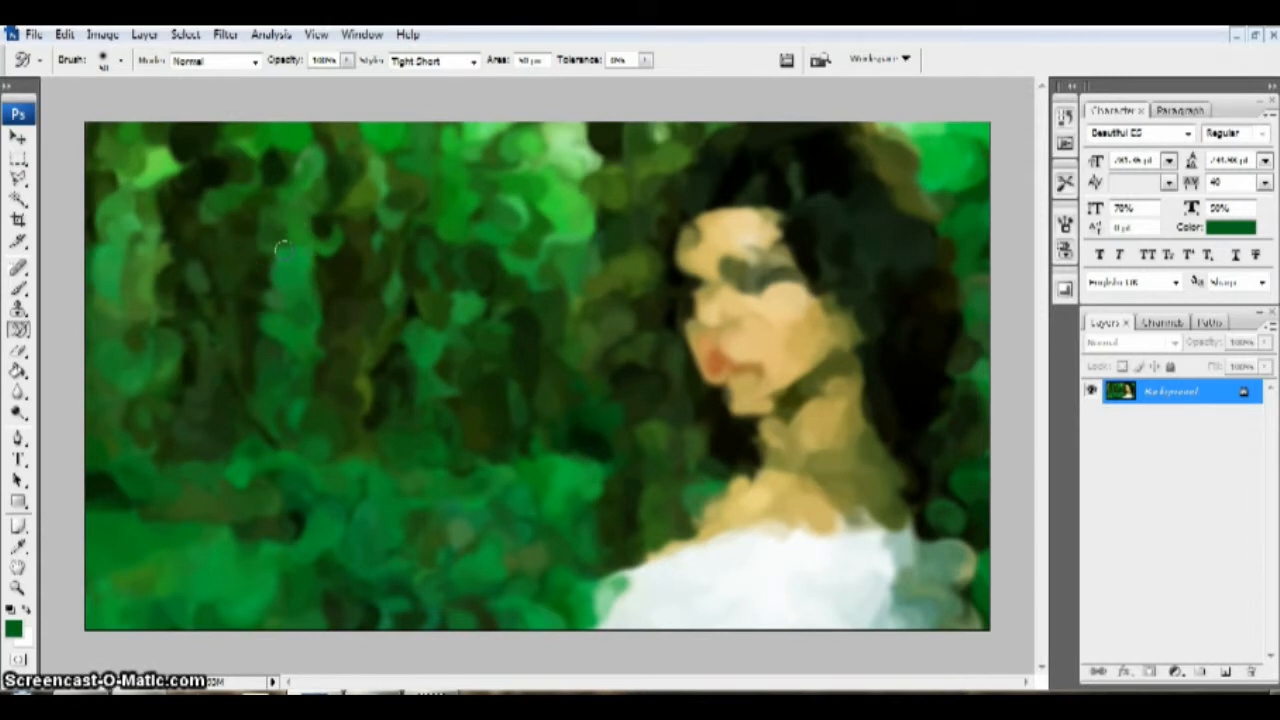
Repaint the tree trunks in the left part of the forest with a smaller Art History Brush to bring back detail.
mouse_move(283, 243)
left_mouse_down()
mouse_move(294, 203)
mouse_move(375, 316)
mouse_move(369, 341)
mouse_move(185, 241)
mouse_move(108, 130)
mouse_move(178, 163)
mouse_move(142, 211)
mouse_move(222, 142)
mouse_move(206, 212)
mouse_move(250, 206)
mouse_move(386, 243)
mouse_move(400, 205)
mouse_move(456, 274)
mouse_move(109, 130)
mouse_move(589, 245)
mouse_move(624, 158)
mouse_move(612, 150)
mouse_move(656, 112)
mouse_move(677, 131)
mouse_move(617, 224)
mouse_move(570, 437)
mouse_move(557, 421)
mouse_move(392, 439)
mouse_move(422, 446)
mouse_move(468, 424)
mouse_move(392, 404)
mouse_move(408, 376)
mouse_move(251, 412)
mouse_move(245, 430)
mouse_move(173, 446)
mouse_move(75, 430)
mouse_move(115, 341)
mouse_move(88, 309)
mouse_move(153, 194)
mouse_move(251, 236)
mouse_move(227, 292)
mouse_move(181, 340)
mouse_move(235, 396)
mouse_move(282, 338)
mouse_move(309, 357)
mouse_move(433, 359)
mouse_move(459, 343)
mouse_move(371, 86)
mouse_move(606, 171)
mouse_move(589, 289)
mouse_move(600, 372)
mouse_move(509, 429)
mouse_move(143, 414)
mouse_move(71, 323)
mouse_move(173, 148)
mouse_move(289, 191)
mouse_move(503, 209)
mouse_move(529, 409)
mouse_move(497, 83)
mouse_move(434, 220)
mouse_move(371, 171)
mouse_move(494, 360)
mouse_move(375, 162)
mouse_move(423, 109)
mouse_move(514, 120)
mouse_move(531, 361)
mouse_move(551, 363)
mouse_move(526, 409)
mouse_move(480, 354)
mouse_move(474, 422)
left_mouse_up()
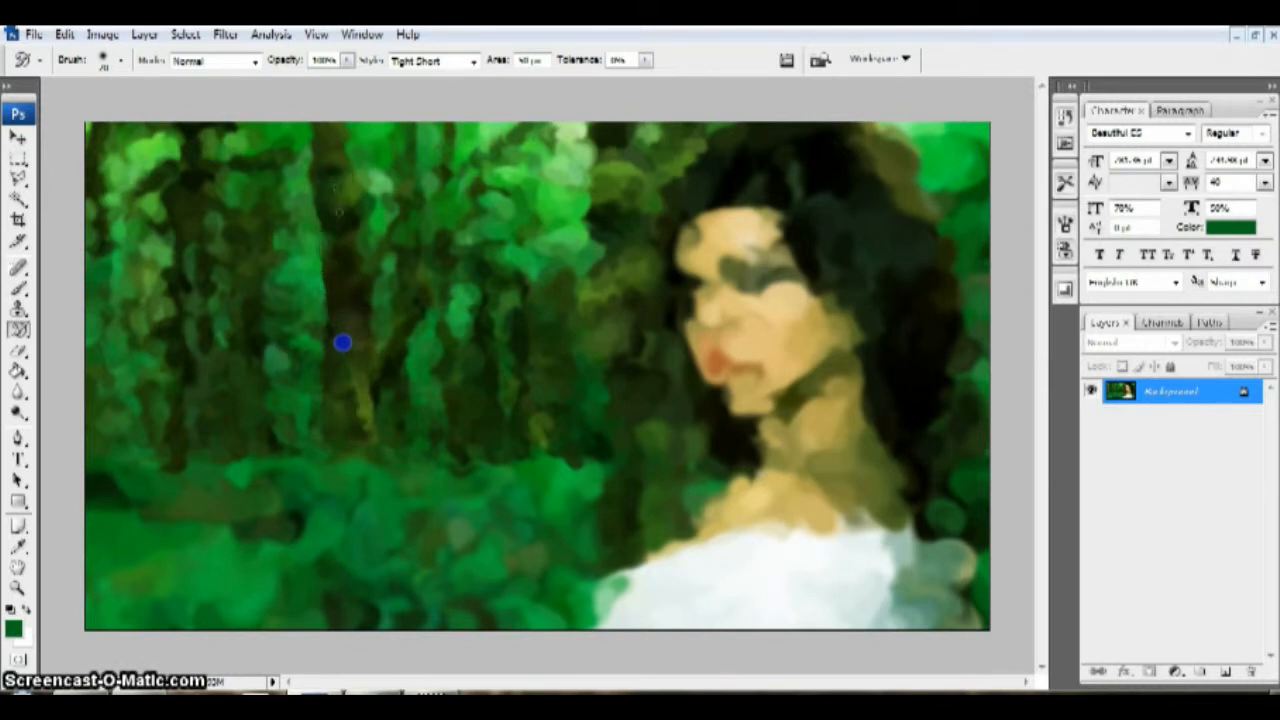
left_click_drag(330, 144, 329, 112)
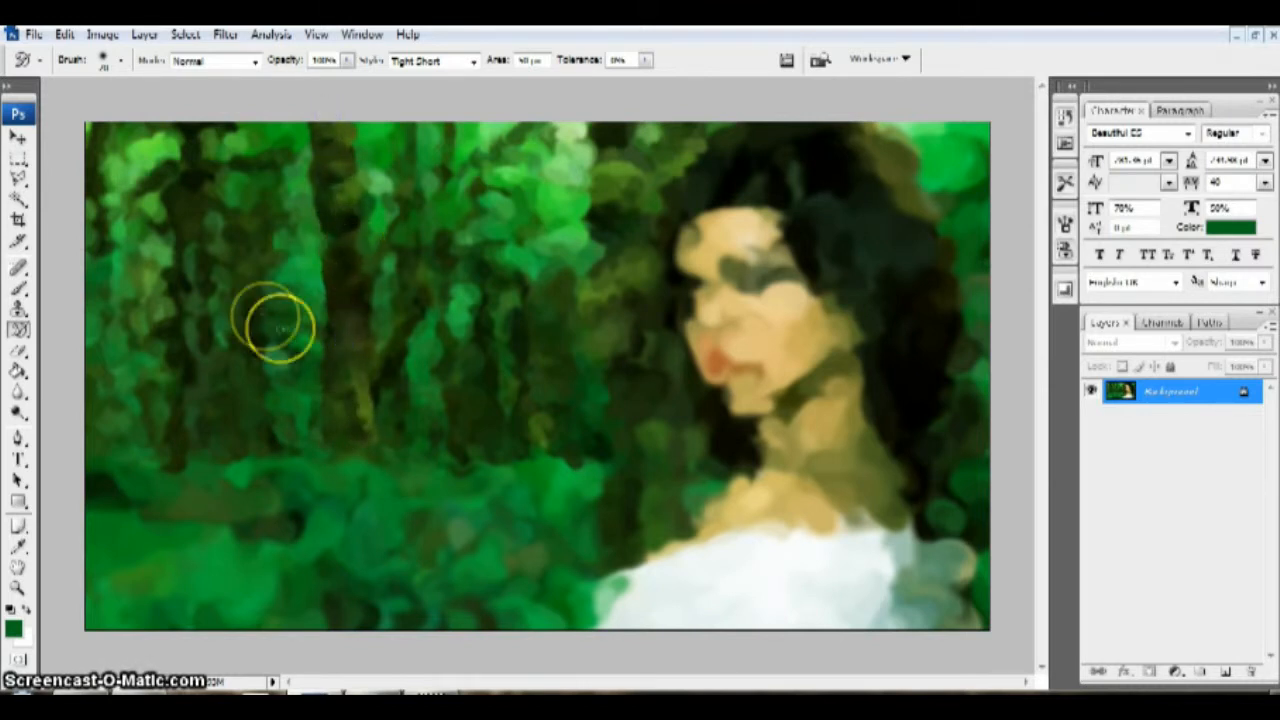
left_click_drag(193, 444, 191, 426)
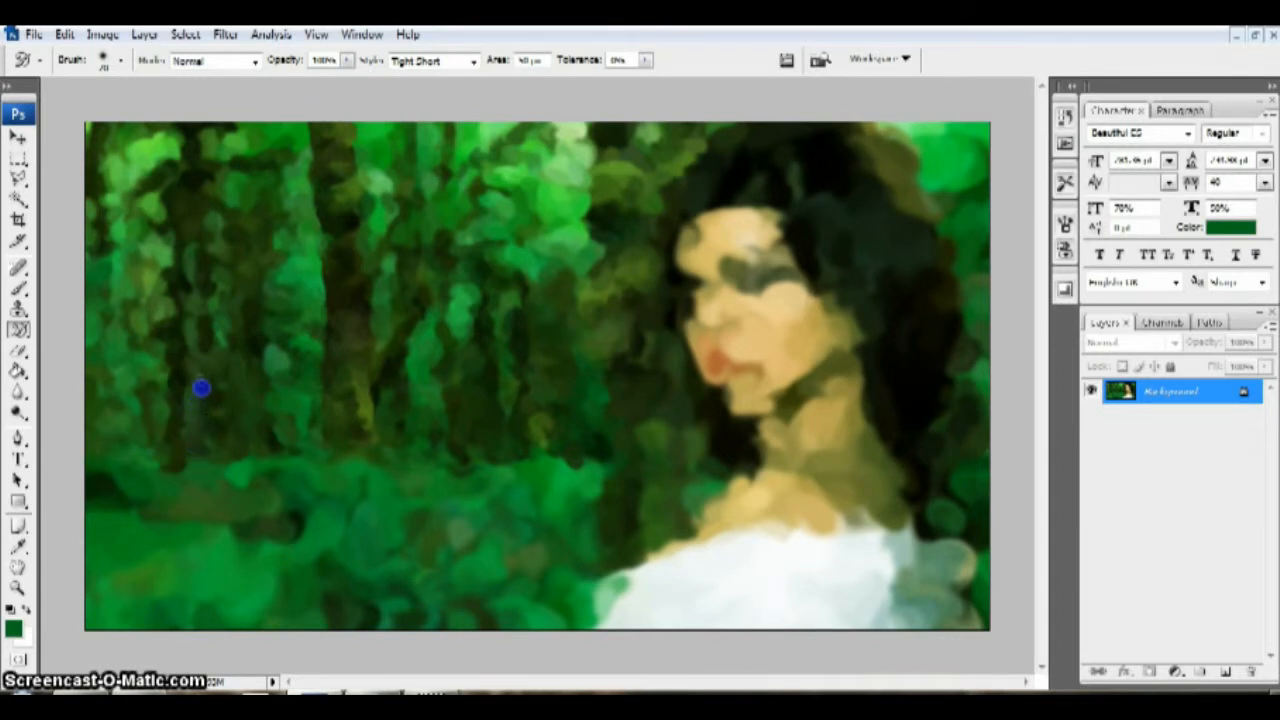
mouse_move(197, 227)
left_mouse_down()
mouse_move(200, 124)
mouse_move(187, 164)
mouse_move(185, 130)
left_mouse_up()
left_click_drag(244, 413, 248, 409)
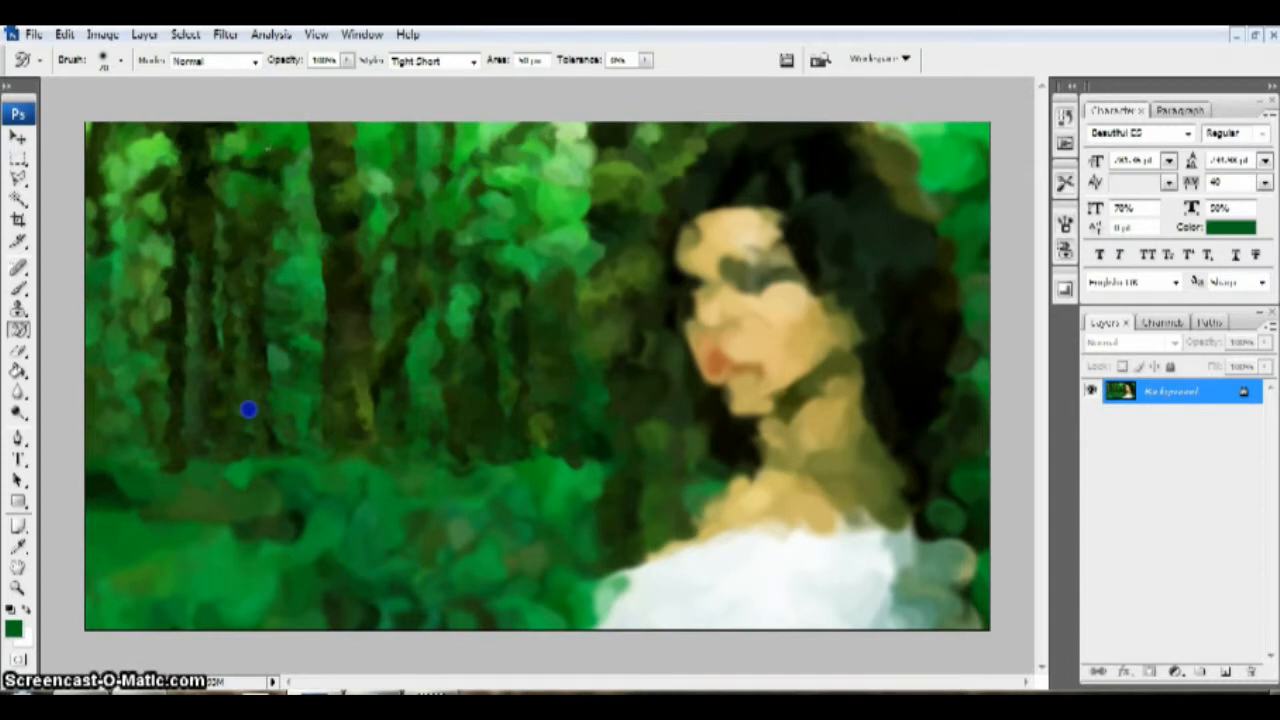
Refine the thin tree trunks in the middle of the forest with the smaller Art History Brush.
left_click(464, 440)
mouse_move(474, 425)
left_mouse_down()
mouse_move(489, 271)
mouse_move(474, 197)
left_mouse_up()
left_click(460, 388)
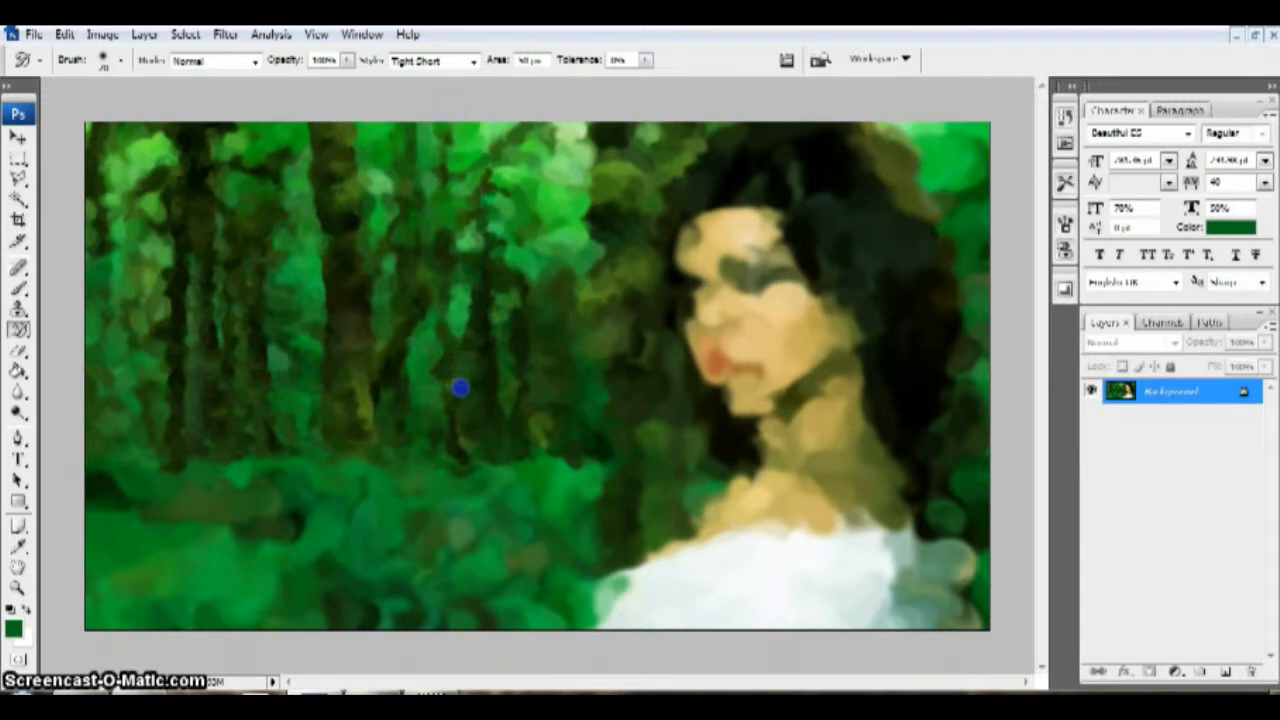
left_click_drag(460, 388, 532, 428)
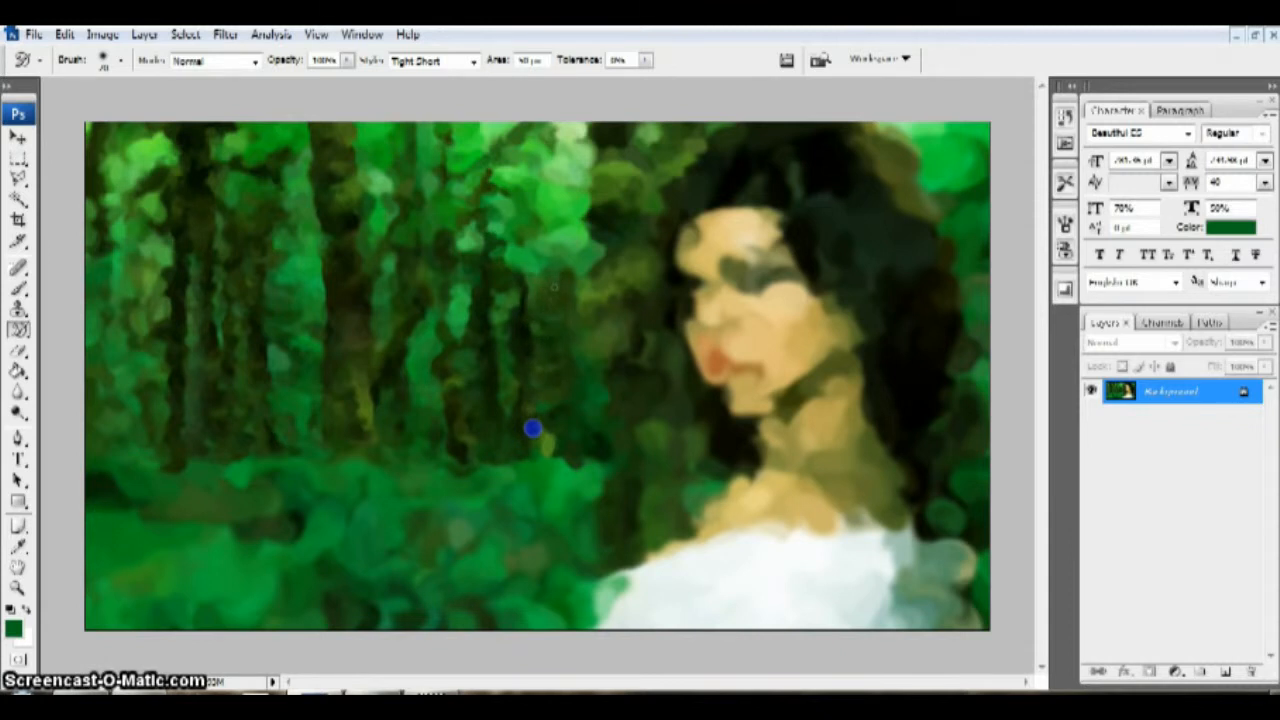
Repaint the ferns and undergrowth along the forest floor, finishing their detail with a 10 px Art History Brush.
left_click(384, 570)
mouse_move(384, 570)
left_mouse_down()
mouse_move(368, 607)
mouse_move(324, 618)
left_mouse_up()
mouse_move(149, 622)
left_mouse_down()
mouse_move(201, 602)
mouse_move(96, 597)
mouse_move(120, 617)
mouse_move(104, 580)
mouse_move(174, 491)
mouse_move(287, 532)
mouse_move(279, 485)
mouse_move(394, 493)
mouse_move(562, 463)
mouse_move(408, 475)
mouse_move(382, 458)
mouse_move(559, 483)
mouse_move(369, 540)
mouse_move(442, 555)
mouse_move(610, 513)
mouse_move(620, 564)
mouse_move(605, 634)
mouse_move(424, 621)
mouse_move(325, 590)
mouse_move(480, 607)
left_mouse_up()
mouse_move(184, 585)
left_mouse_down()
mouse_move(249, 531)
mouse_move(320, 585)
left_mouse_up()
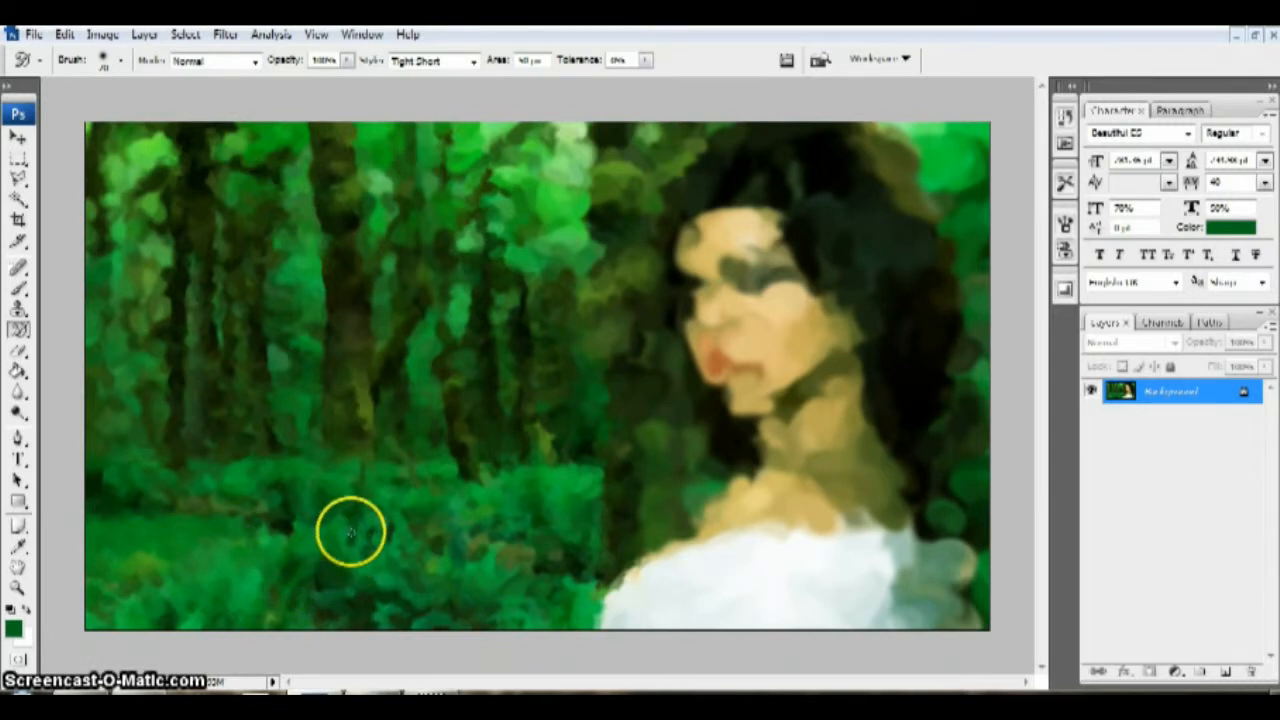
left_click_drag(350, 531, 353, 533)
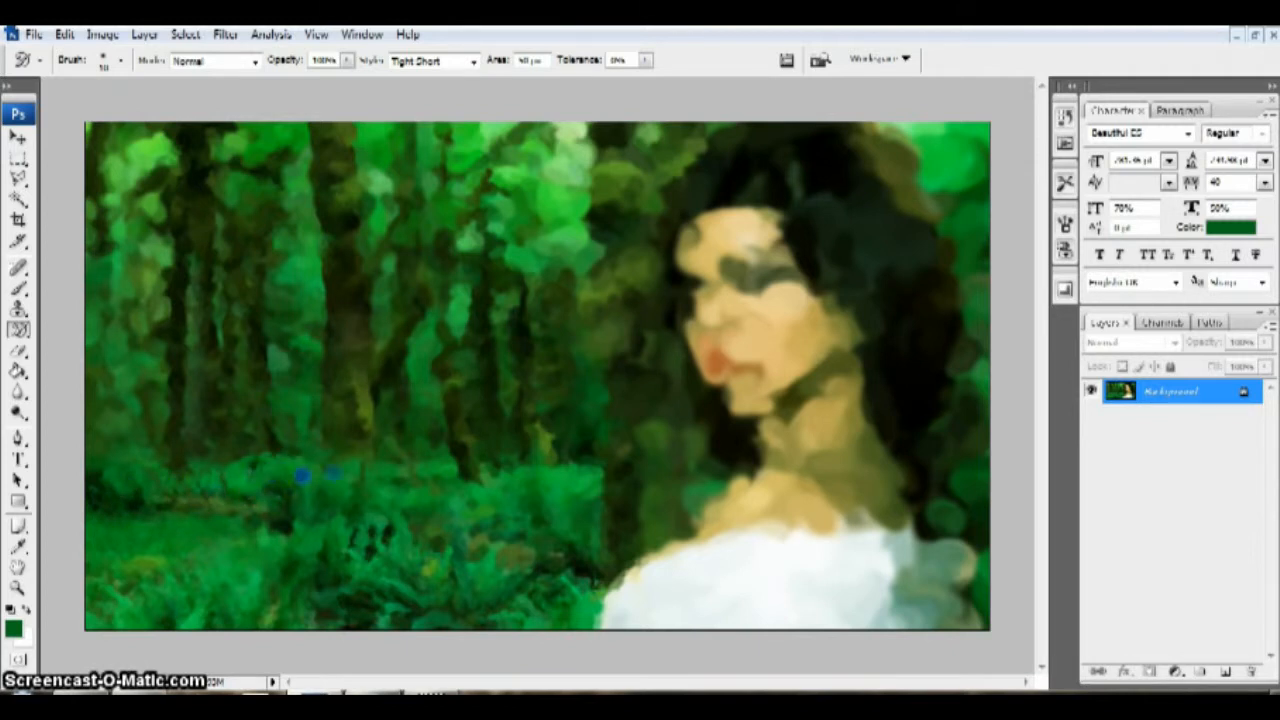
left_click_drag(420, 480, 517, 478)
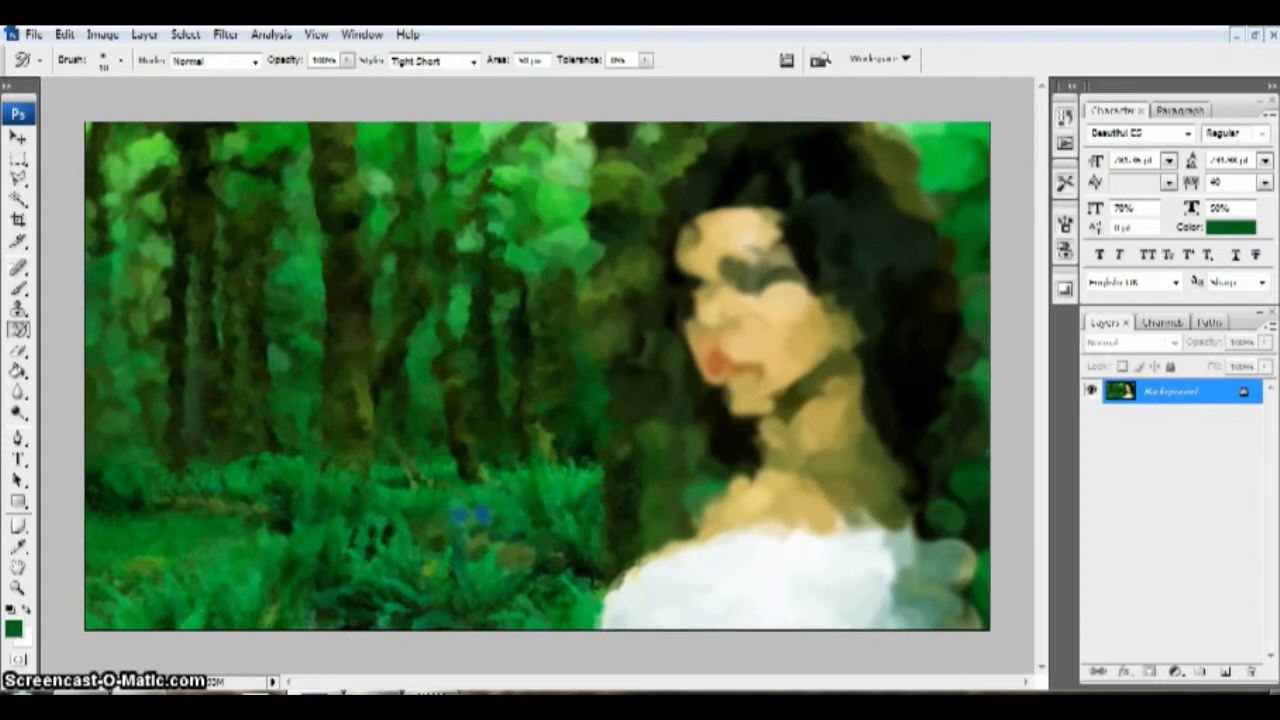
left_click_drag(315, 543, 105, 566)
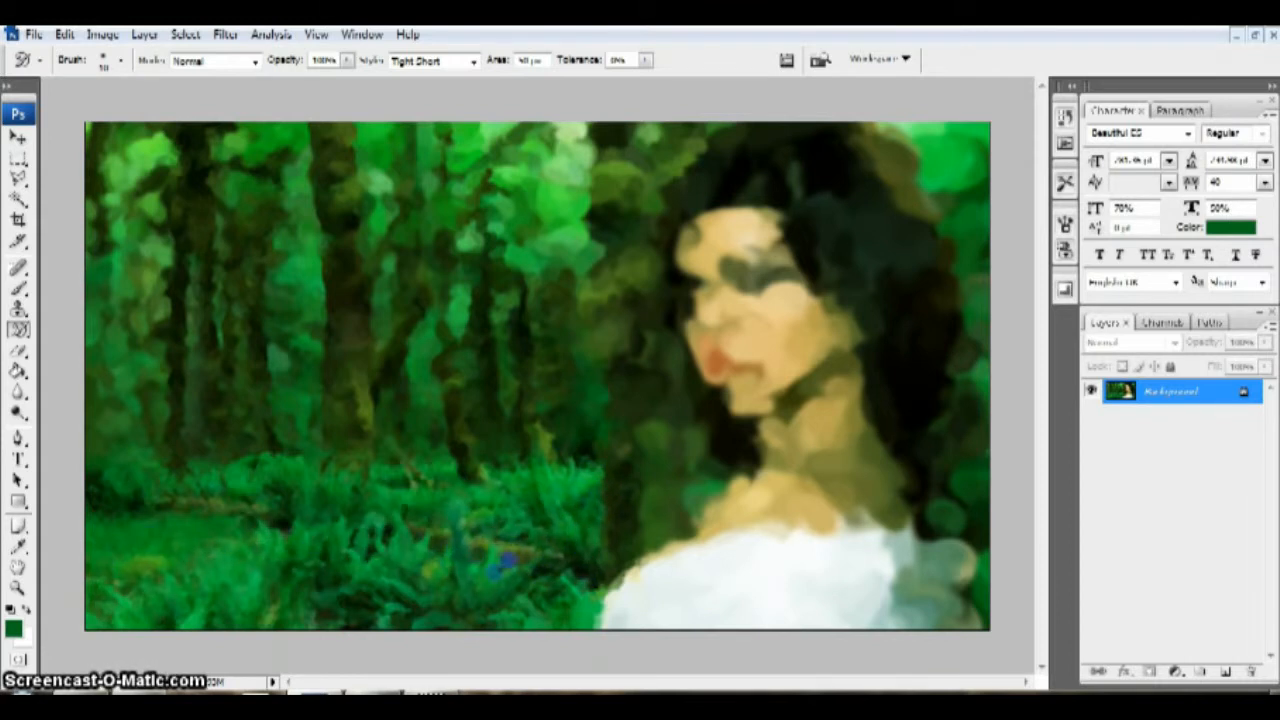
Paint bark and moss detail back into the large tree trunk beside the woman.
mouse_move(634, 372)
left_mouse_down()
mouse_move(646, 323)
mouse_move(646, 334)
mouse_move(626, 302)
left_mouse_up()
left_click(626, 302)
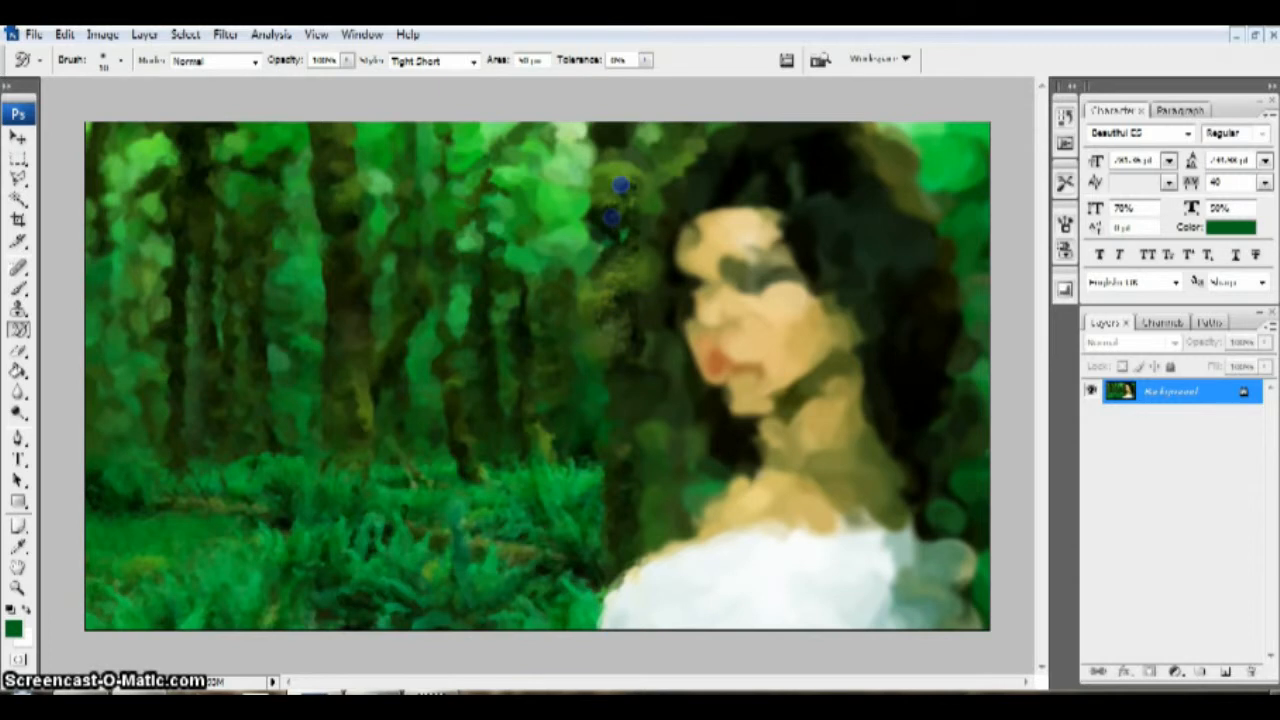
left_click_drag(627, 157, 651, 142)
left_click_drag(651, 206, 626, 268)
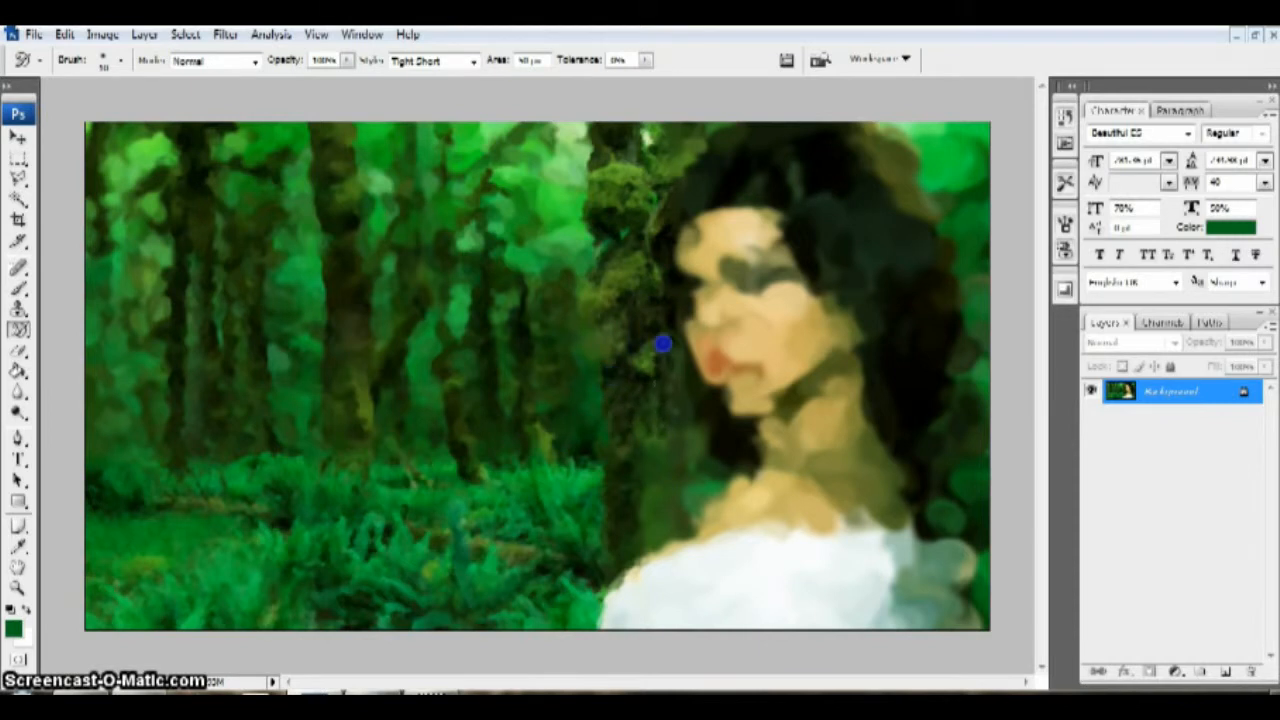
left_click_drag(673, 481, 651, 459)
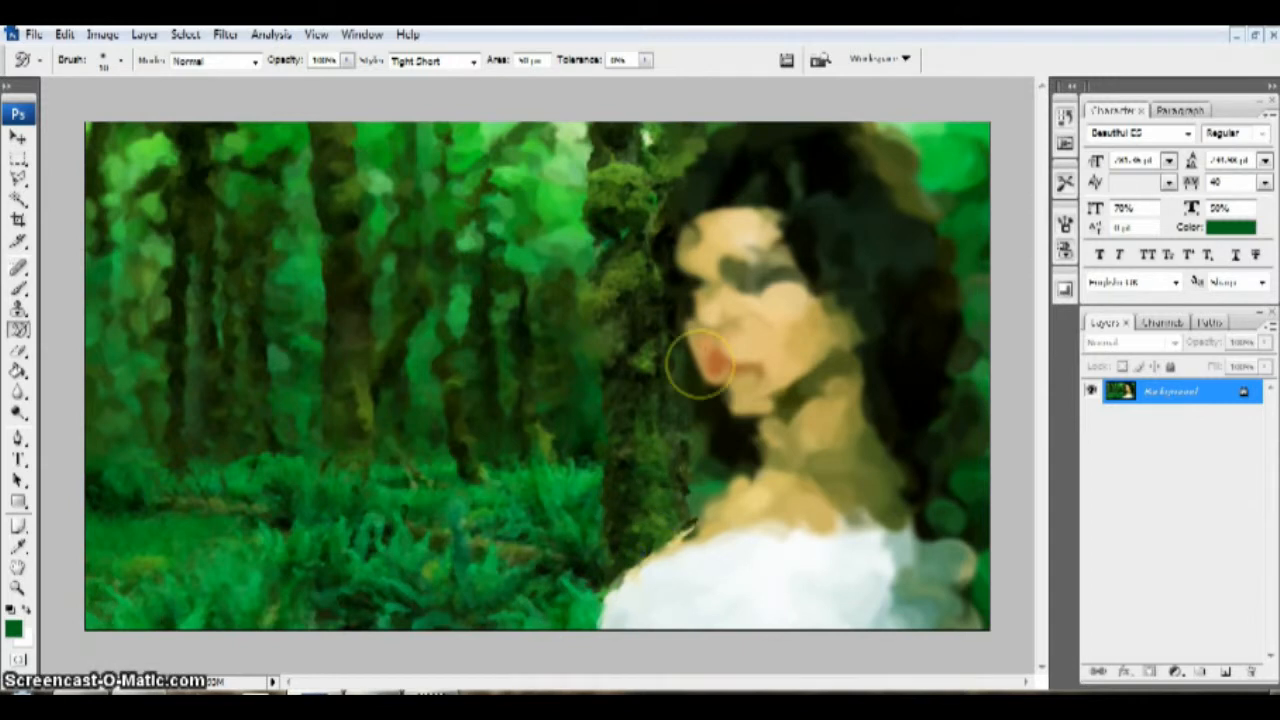
Repaint the woman's hair, face, shoulders and white dress with the 10 px Art History Brush, including the hair edges.
left_click(719, 311)
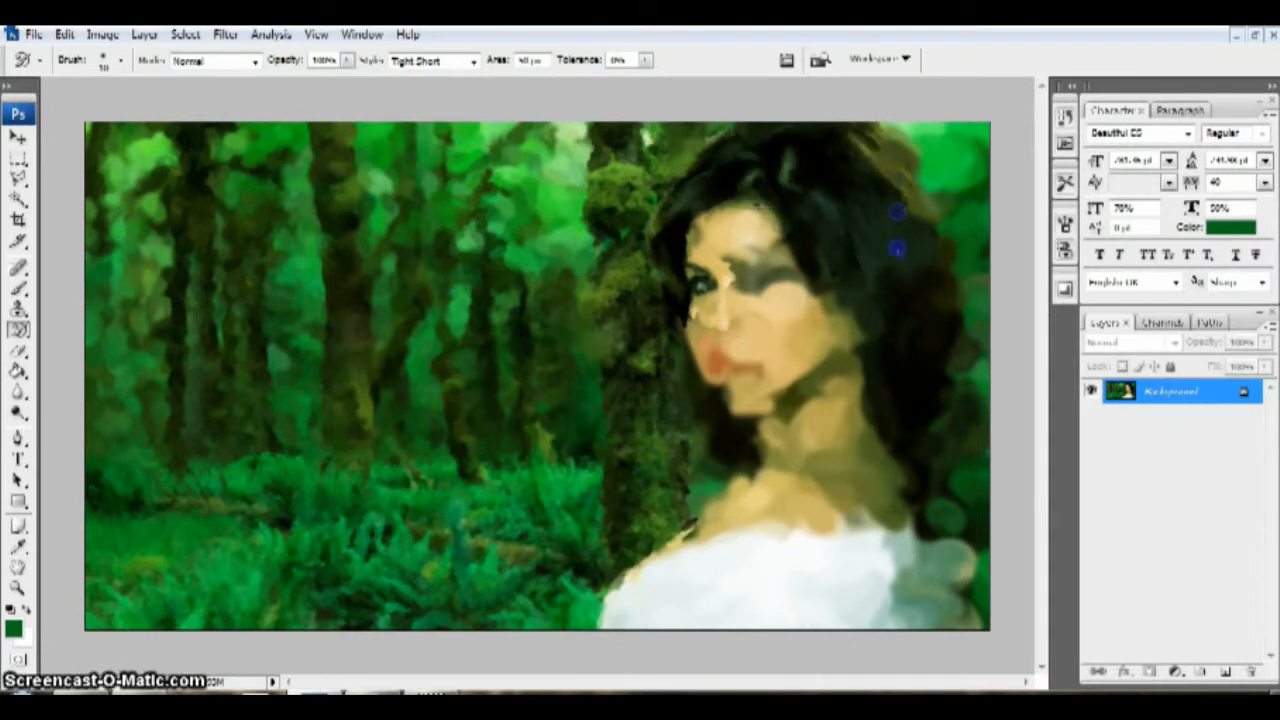
mouse_move(926, 306)
left_mouse_down()
mouse_move(784, 240)
mouse_move(739, 258)
mouse_move(729, 284)
mouse_move(699, 285)
mouse_move(700, 265)
mouse_move(692, 296)
mouse_move(719, 334)
mouse_move(705, 373)
mouse_move(768, 377)
mouse_move(759, 396)
mouse_move(770, 396)
mouse_move(743, 427)
mouse_move(732, 415)
mouse_move(811, 372)
mouse_move(803, 424)
mouse_move(829, 397)
mouse_move(834, 409)
mouse_move(872, 345)
mouse_move(908, 335)
mouse_move(905, 385)
mouse_move(954, 320)
mouse_move(906, 425)
mouse_move(960, 396)
mouse_move(896, 455)
mouse_move(842, 472)
mouse_move(786, 515)
mouse_move(760, 480)
mouse_move(724, 535)
mouse_move(687, 550)
mouse_move(690, 540)
mouse_move(692, 561)
mouse_move(616, 621)
mouse_move(661, 573)
mouse_move(649, 615)
mouse_move(684, 579)
mouse_move(629, 608)
mouse_move(605, 651)
mouse_move(707, 569)
mouse_move(736, 586)
mouse_move(806, 588)
mouse_move(892, 573)
mouse_move(958, 620)
left_mouse_up()
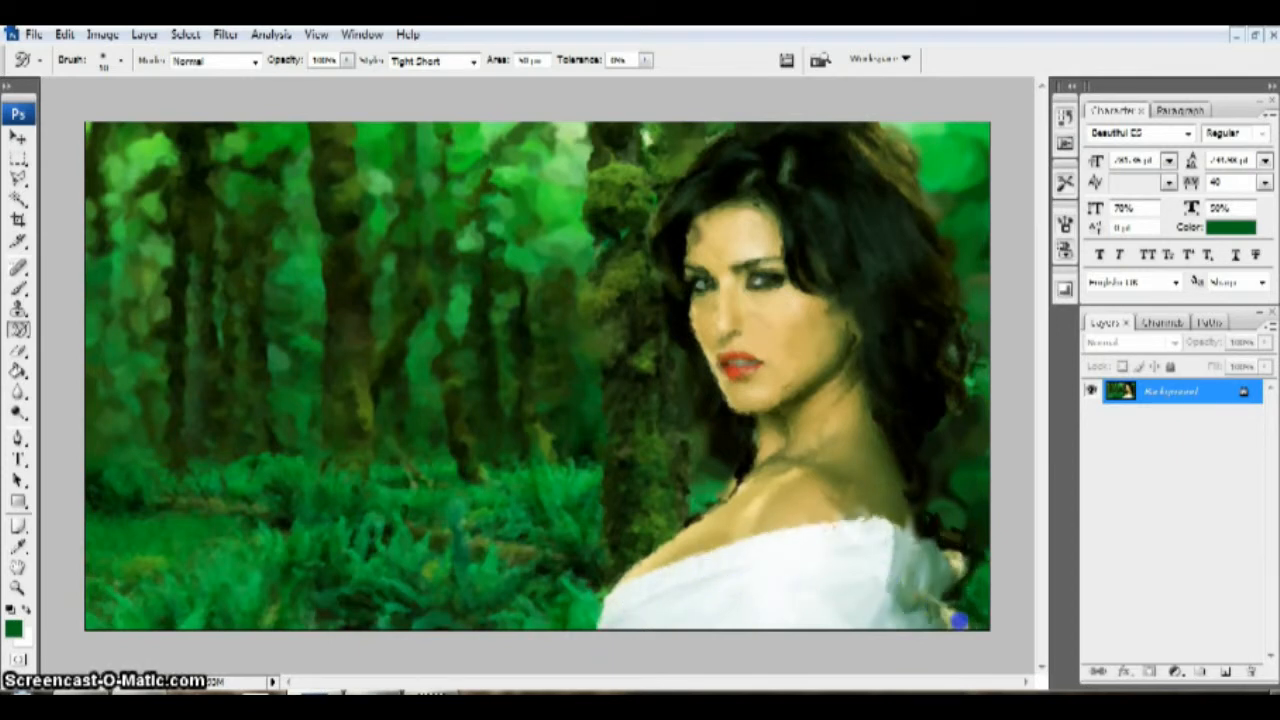
mouse_move(903, 548)
left_mouse_down()
mouse_move(952, 536)
mouse_move(908, 524)
left_mouse_up()
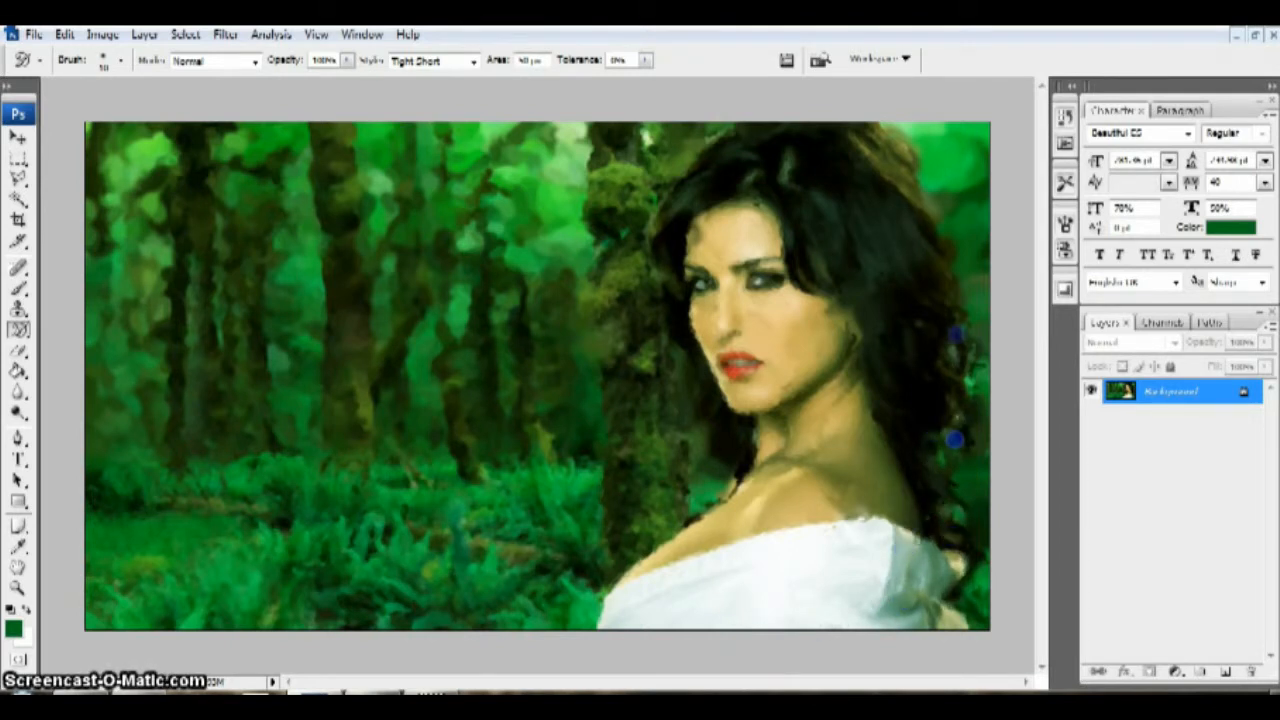
left_click_drag(957, 335, 963, 309)
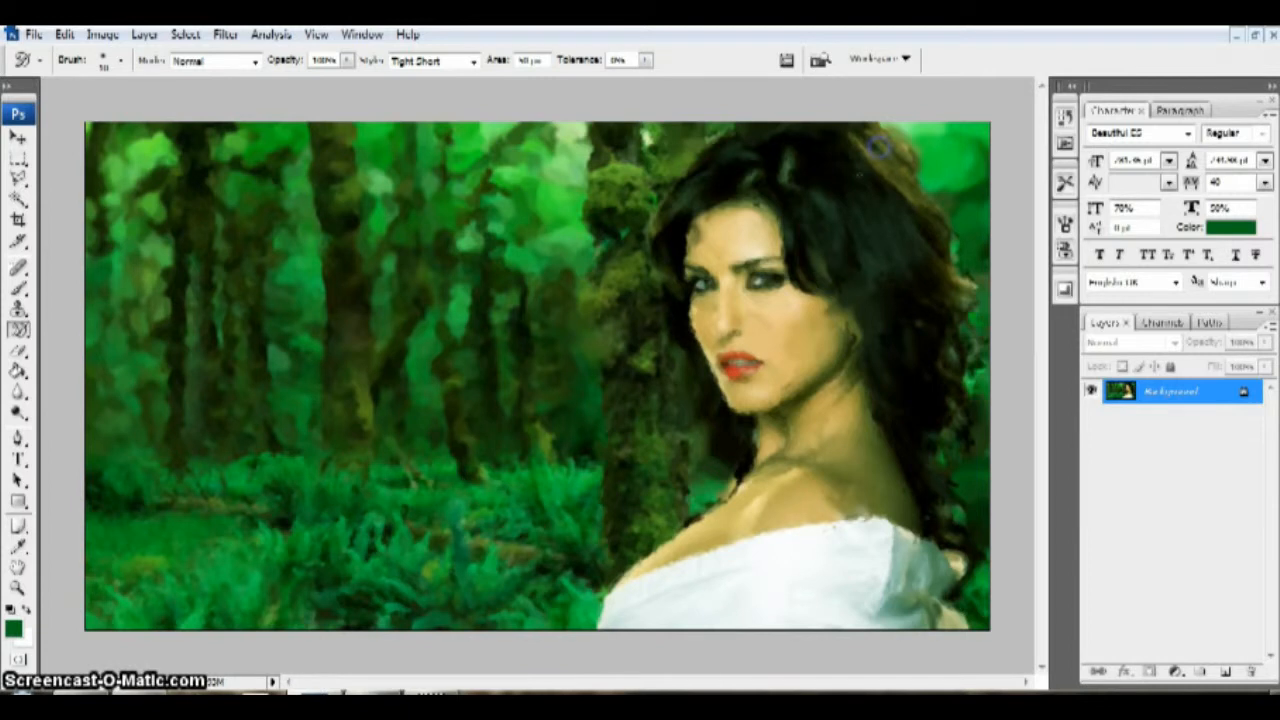
mouse_move(725, 293)
left_mouse_down()
mouse_move(692, 238)
mouse_move(677, 284)
left_mouse_up()
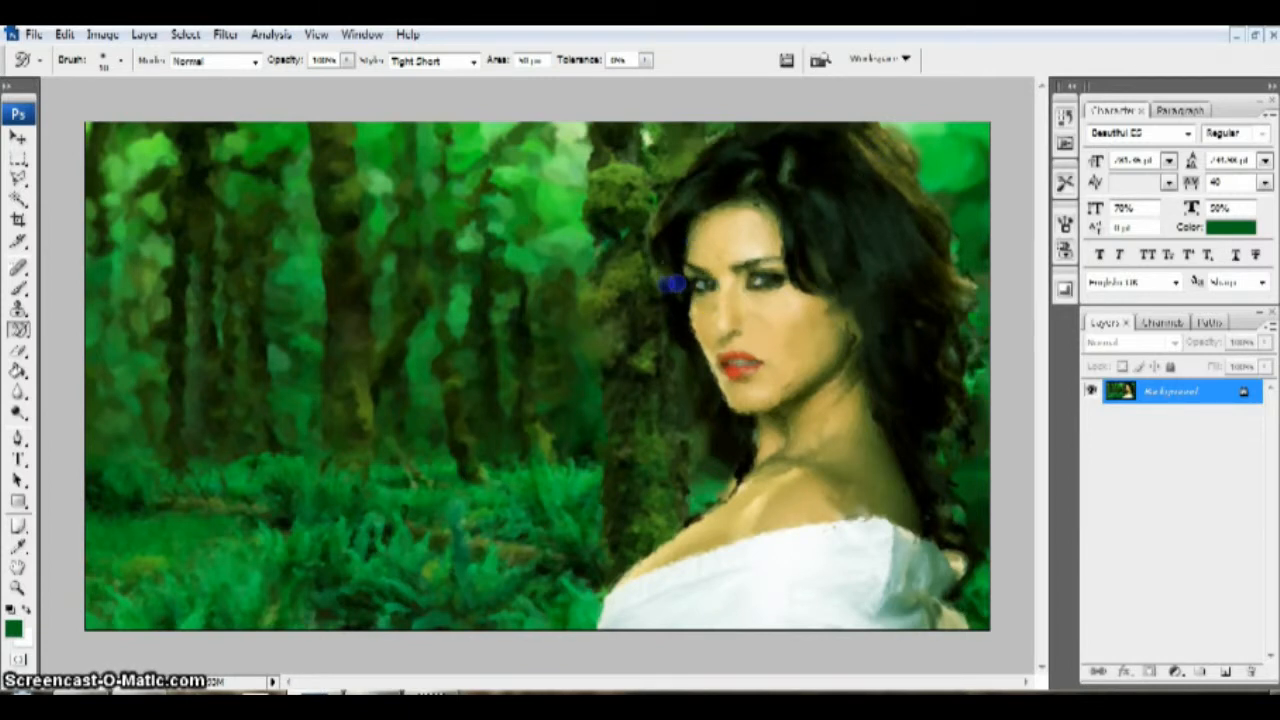
mouse_move(717, 159)
left_mouse_down()
mouse_move(680, 171)
mouse_move(685, 180)
left_mouse_up()
left_click(682, 326)
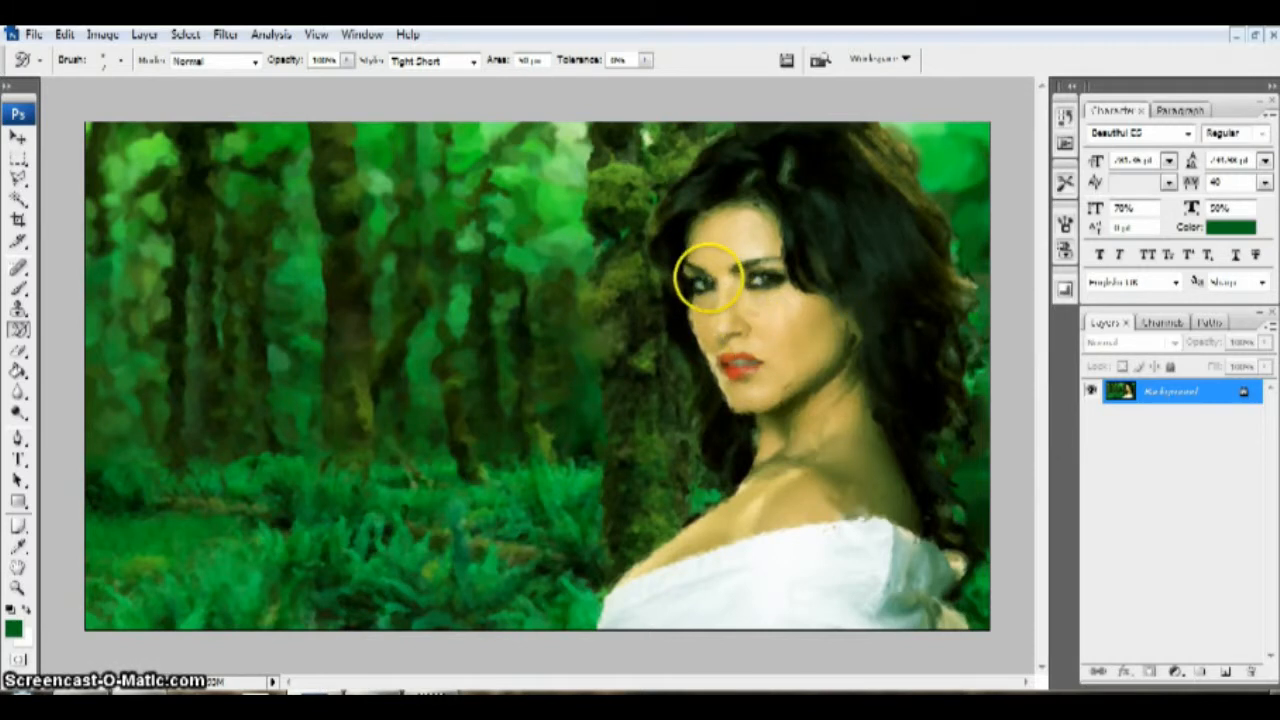
Sharpen the woman's eyes, nose and lips using a still smaller Art History Brush.
left_click(714, 326)
left_click(716, 314)
left_click(735, 358)
left_click(737, 364)
left_click(745, 302)
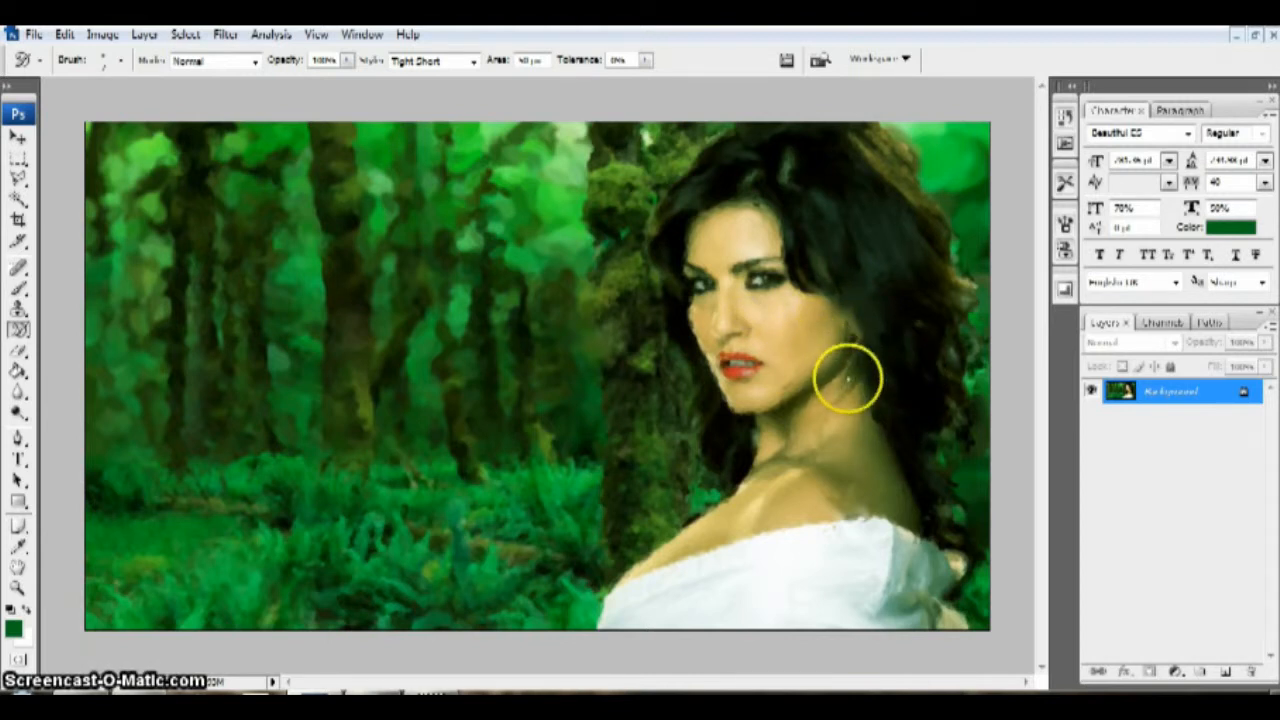
Refine the woman's jawline, neck and shoulder with the fine Art History Brush.
left_click(796, 450)
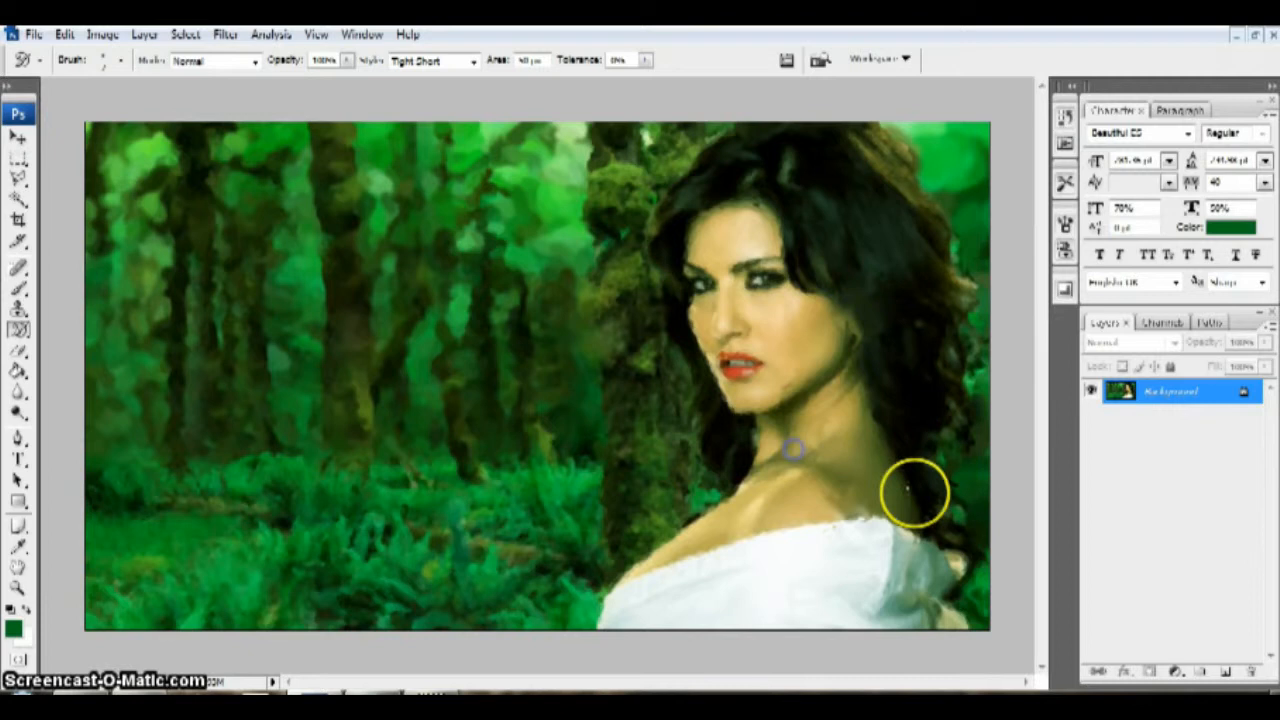
left_click(774, 408)
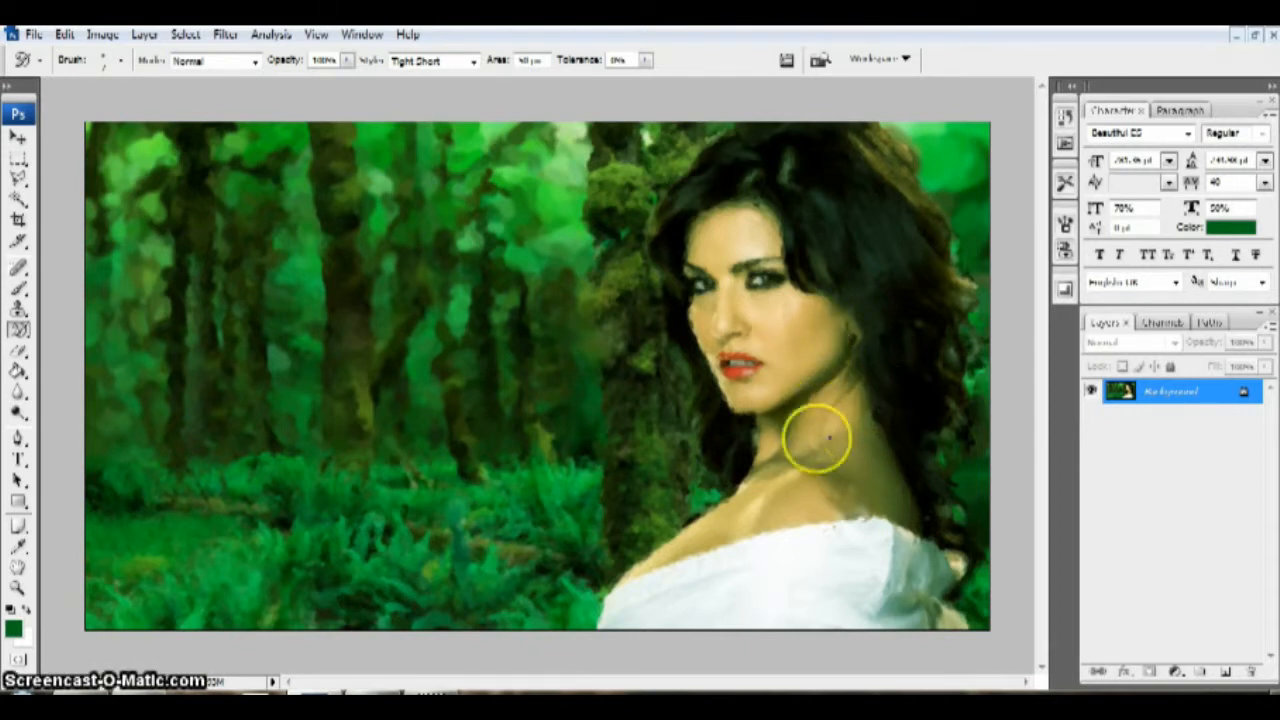
left_click(771, 469)
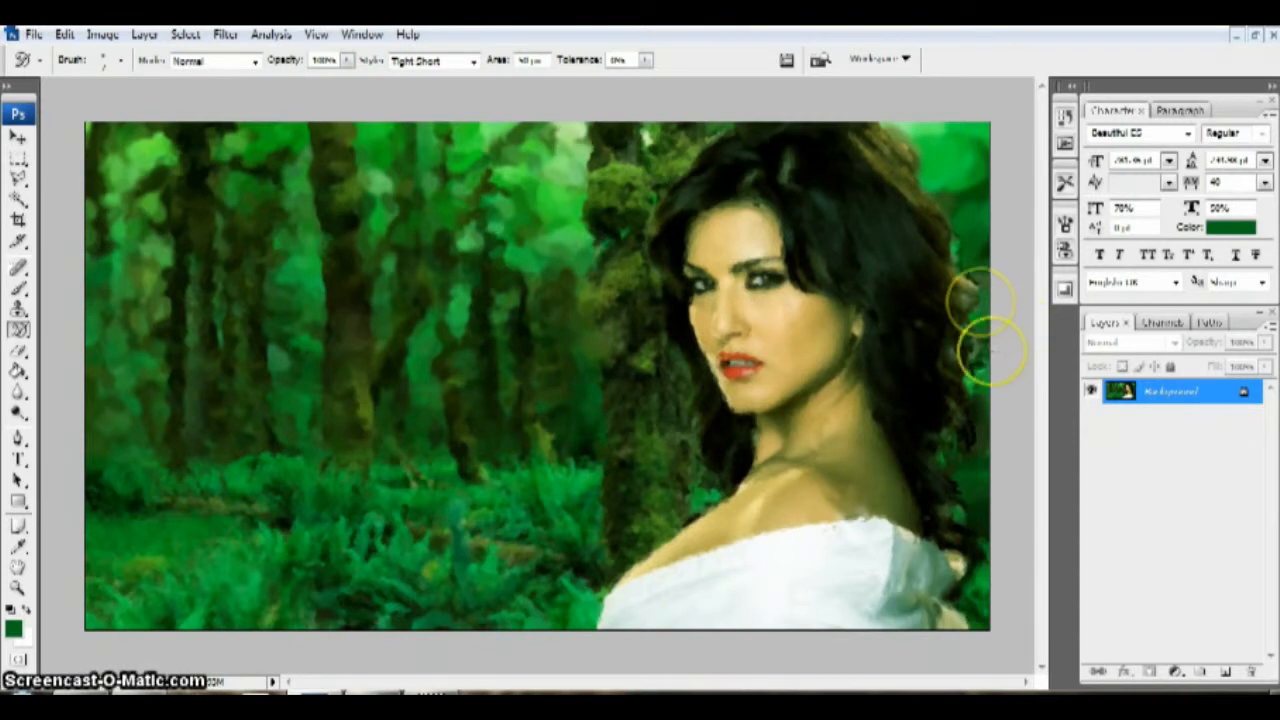
Open the Texturizer filter and frame the woman's face in its preview at 100% zoom.
left_click(225, 34)
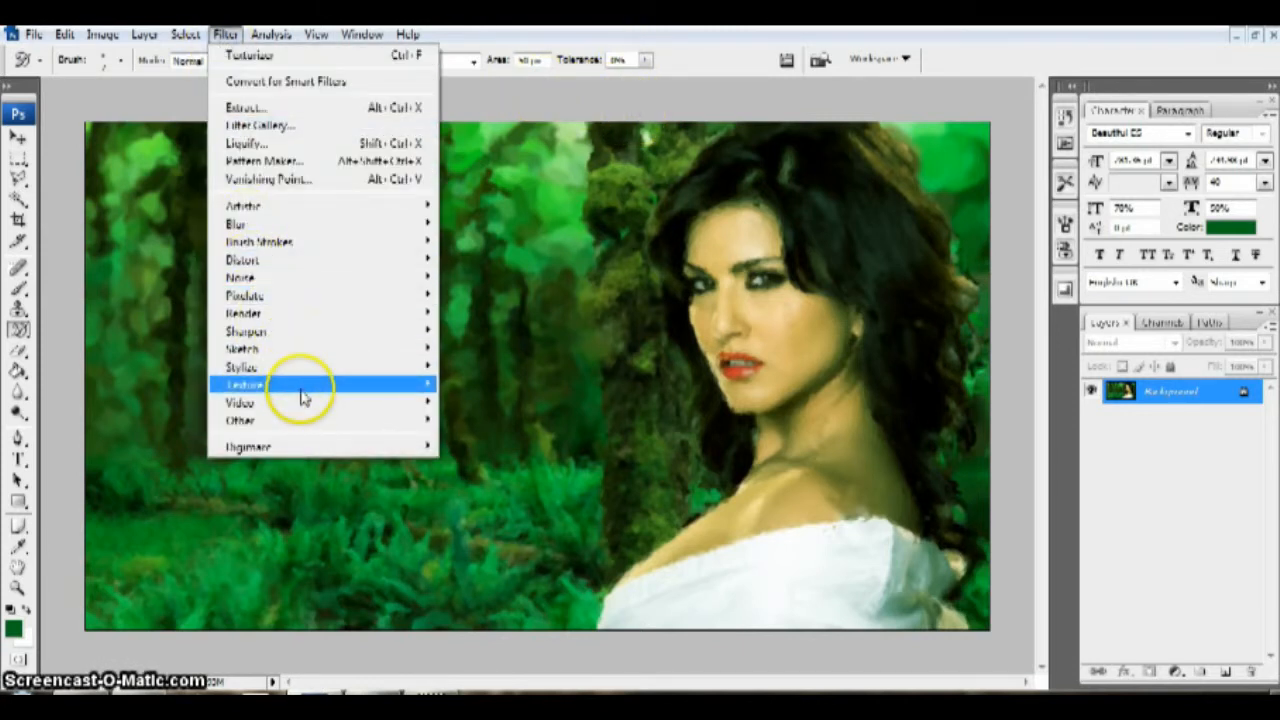
mouse_move(325, 388)
left_click(483, 474)
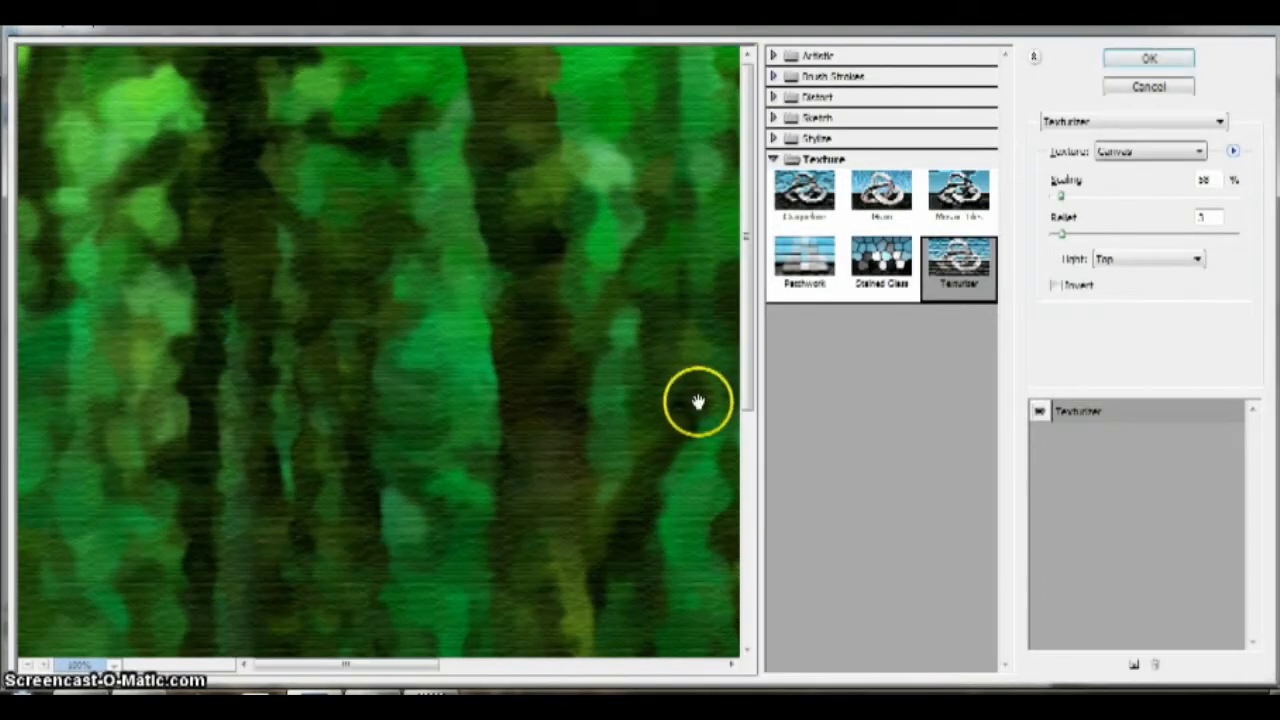
left_click(27, 663)
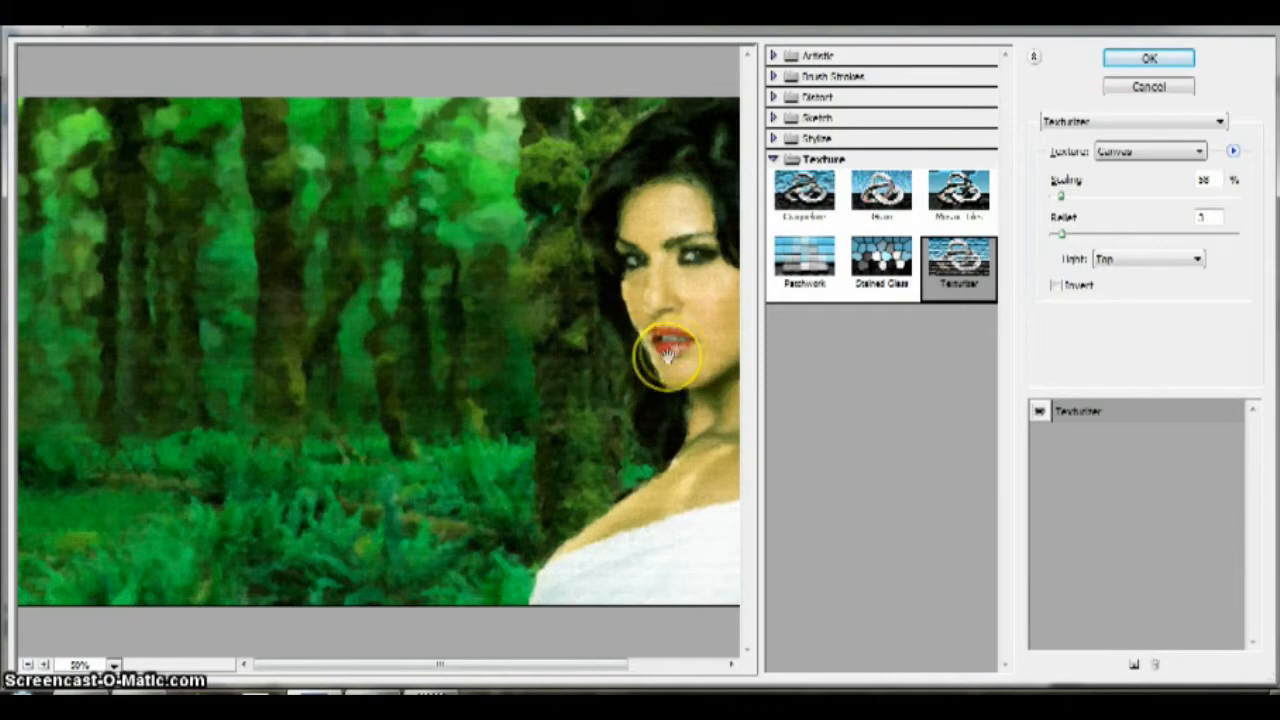
left_click(43, 664)
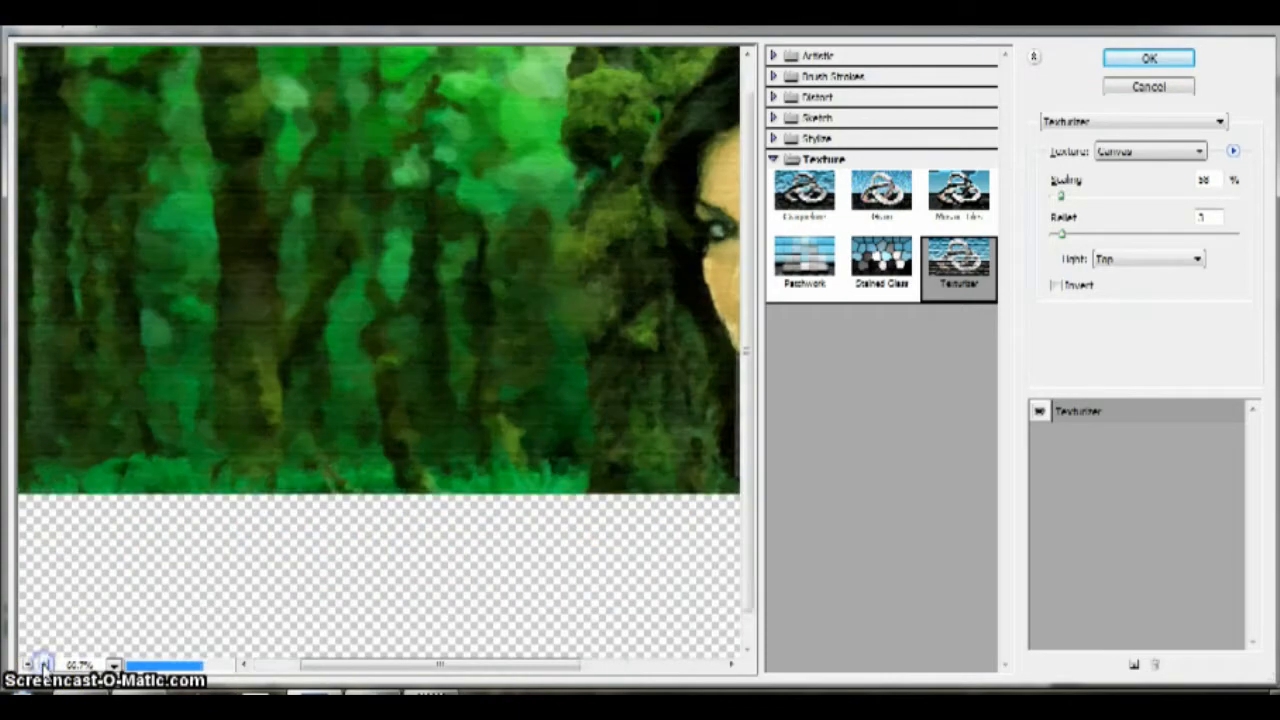
left_click(43, 664)
left_click_drag(515, 347, 355, 406)
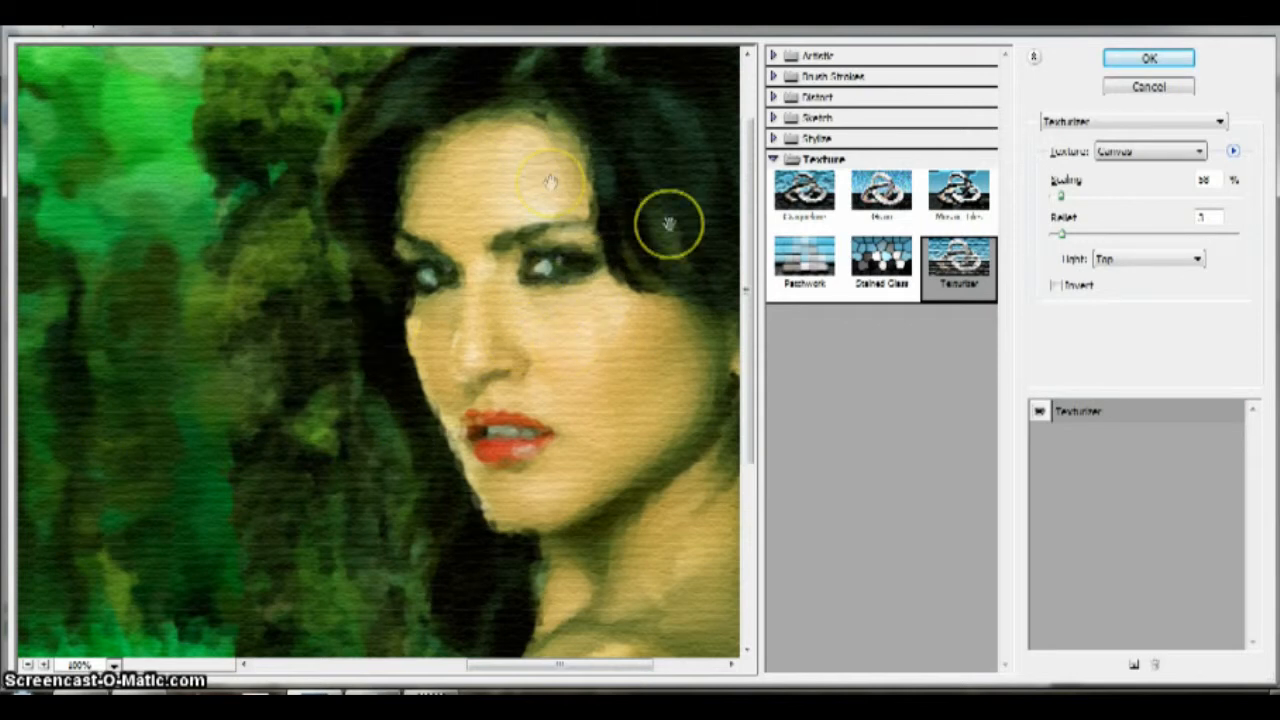
Apply the Canvas texture with Relief 3 and a slightly increased Scaling, keeping the light from the Top.
left_click(1069, 196)
left_click(1089, 196)
left_click(1086, 234)
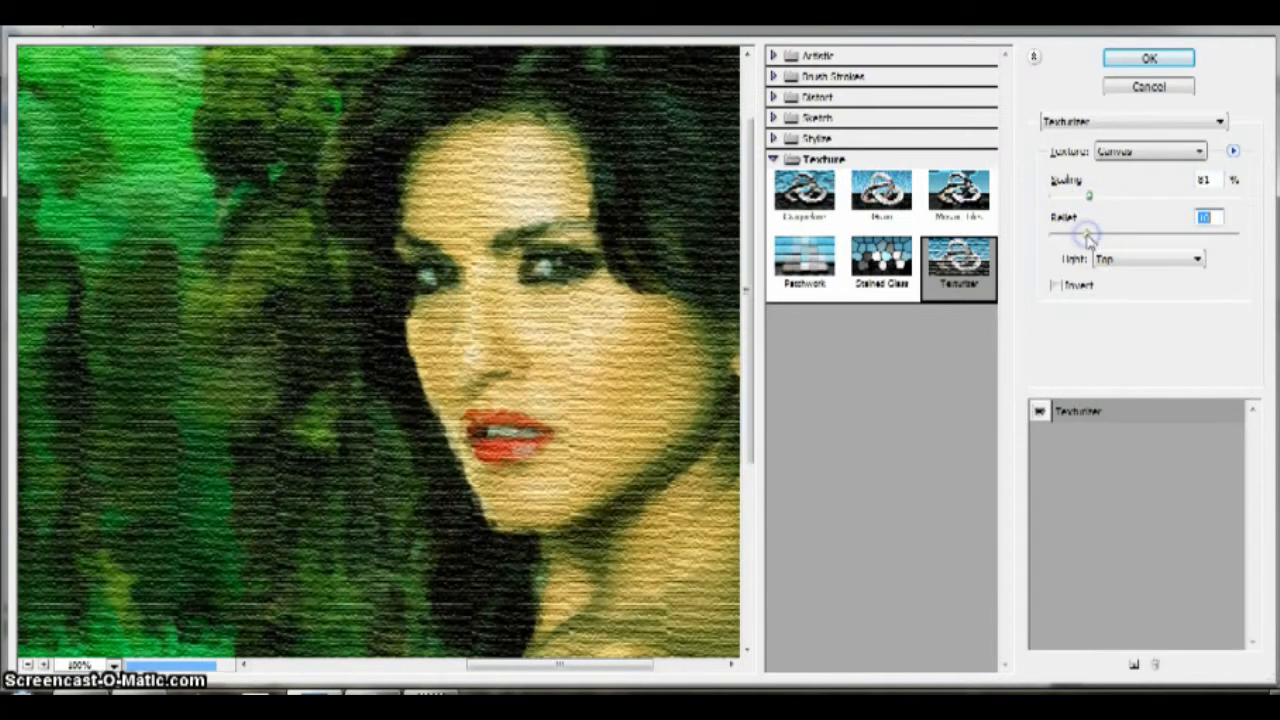
left_click(1055, 235)
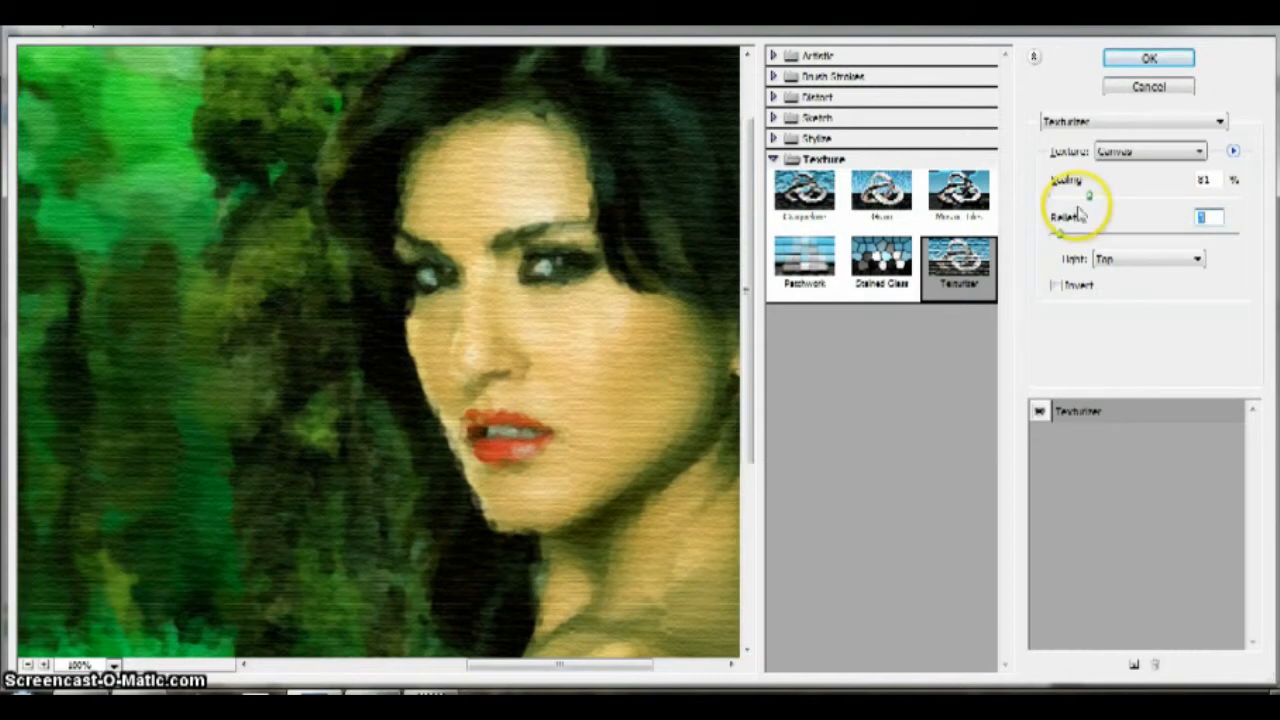
left_click(1078, 197)
left_click(1069, 197)
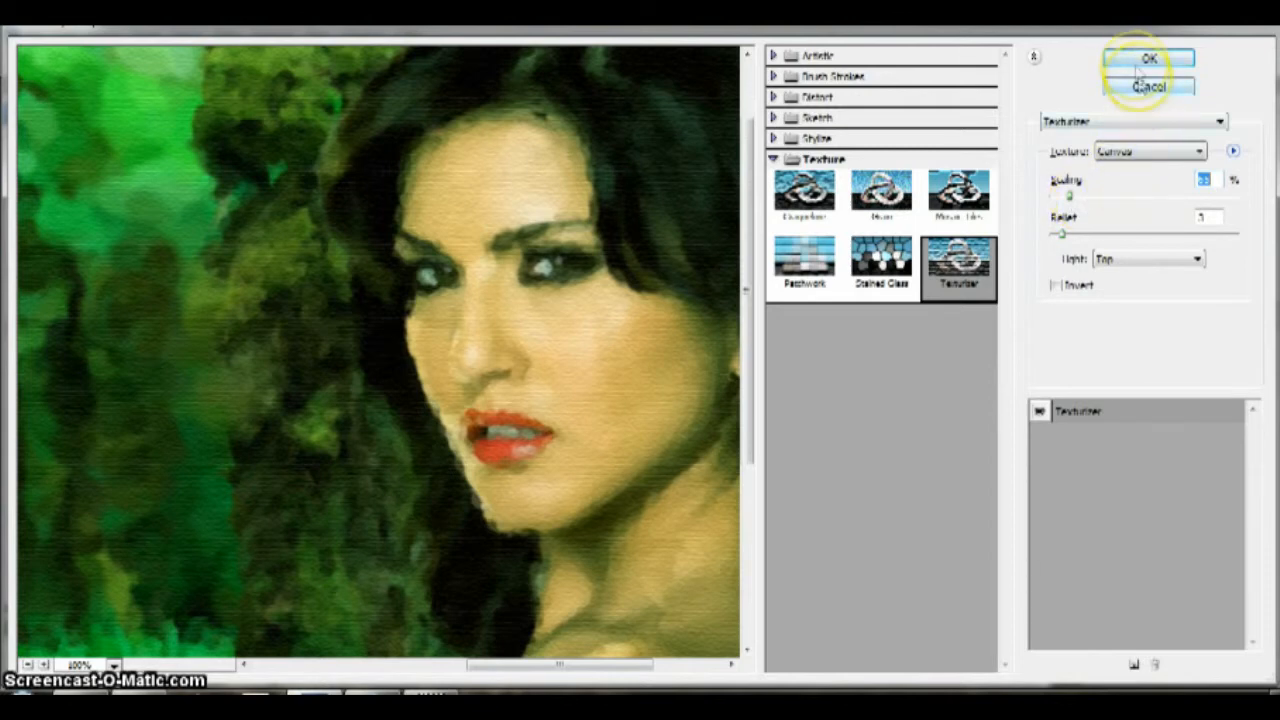
left_click(1143, 60)
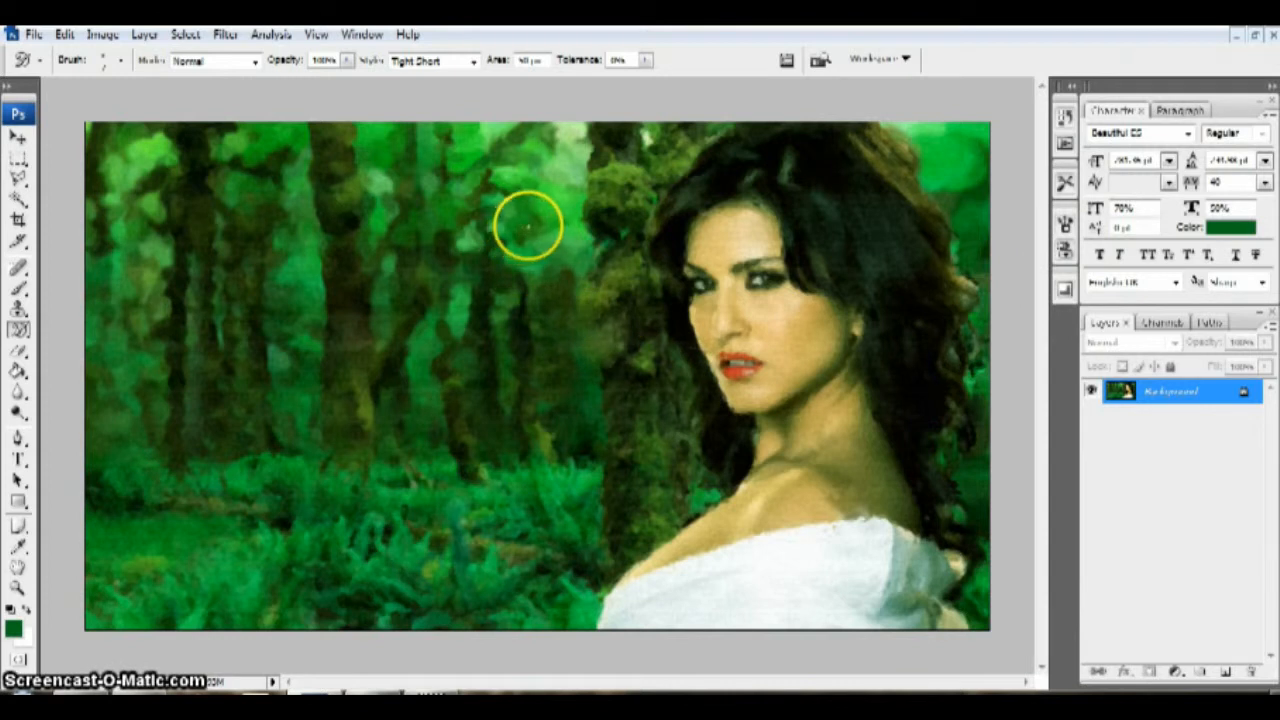
Open Color Balance and shift the midtones to -18 toward cyan and -16 toward magenta, plus a similar amount toward yellow.
left_click(92, 36)
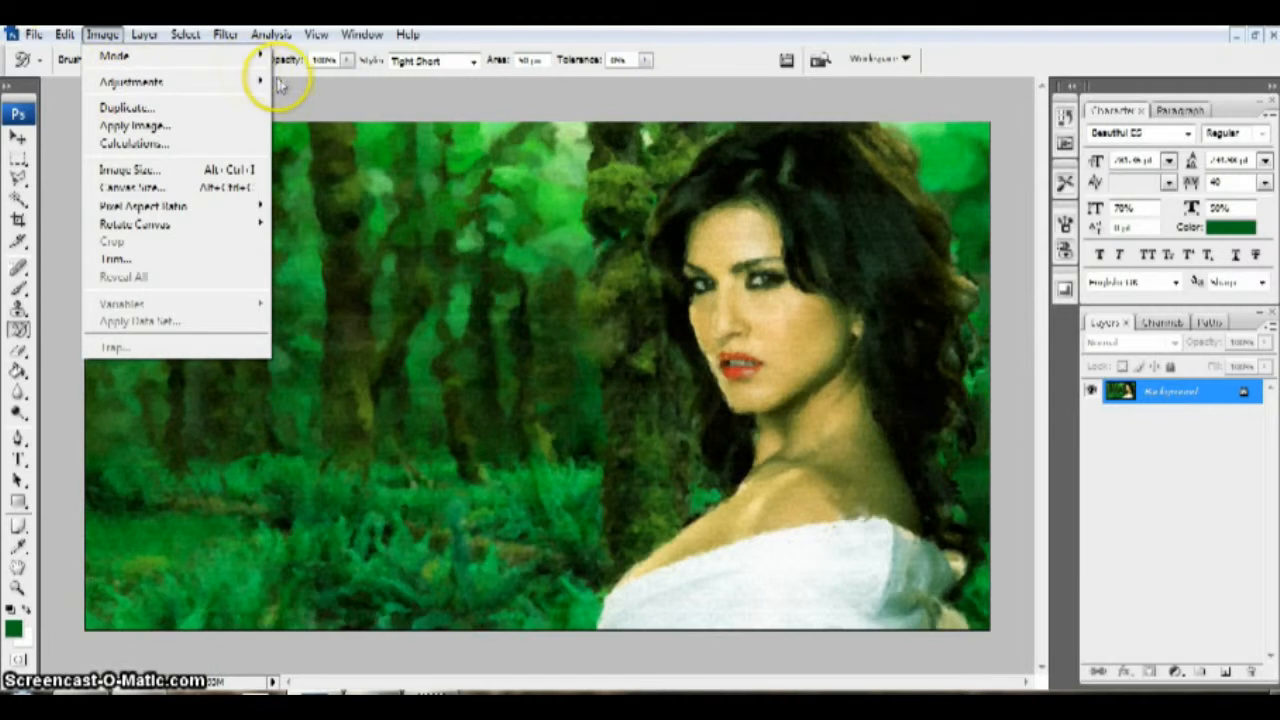
mouse_move(238, 84)
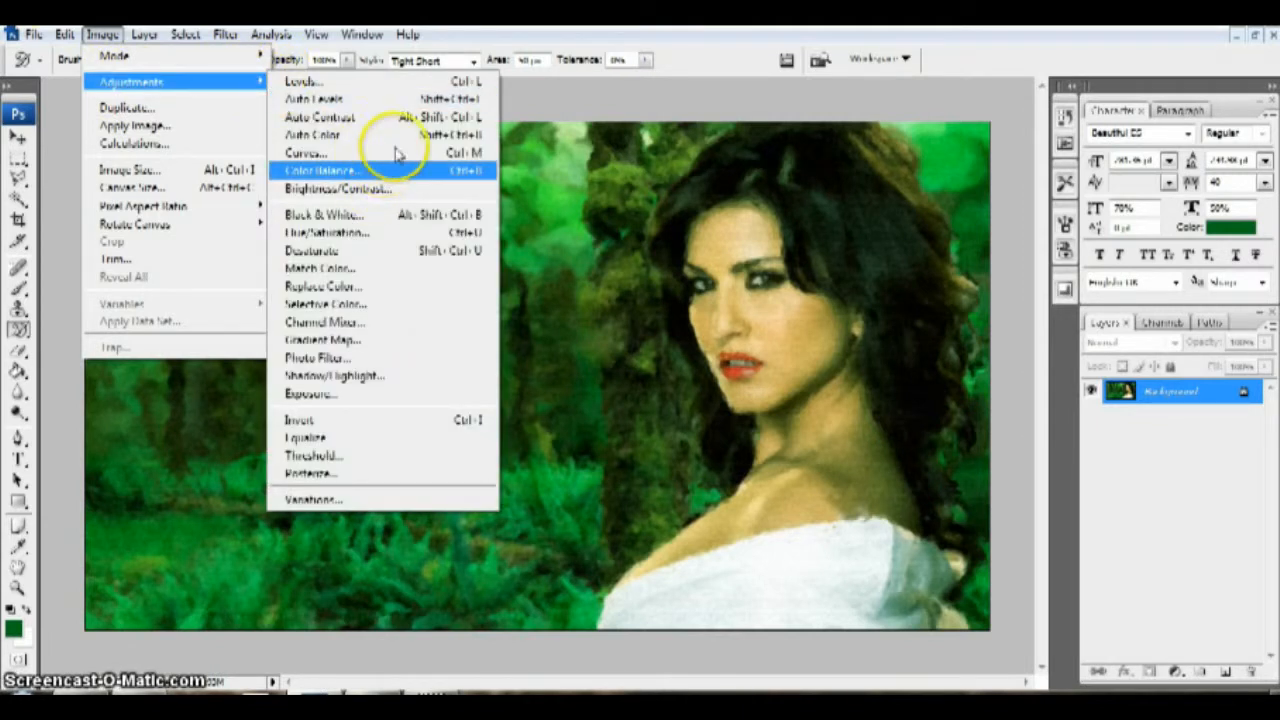
left_click(408, 189)
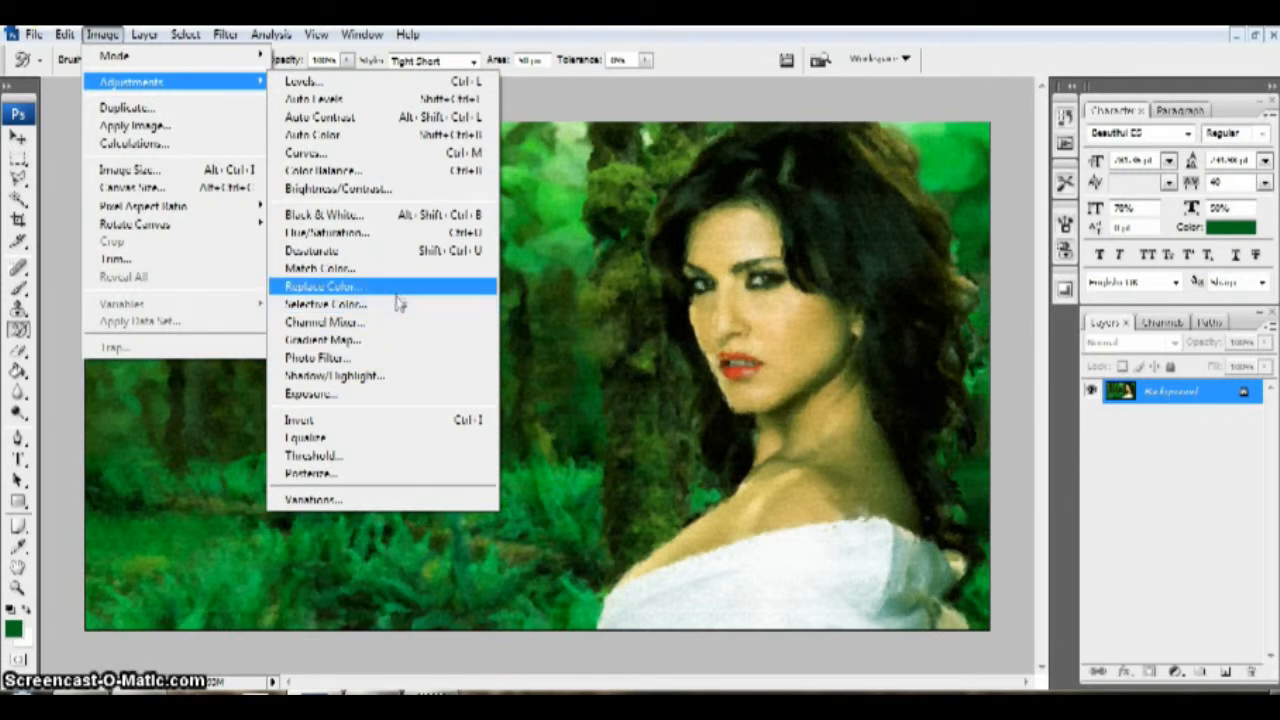
left_click(405, 177)
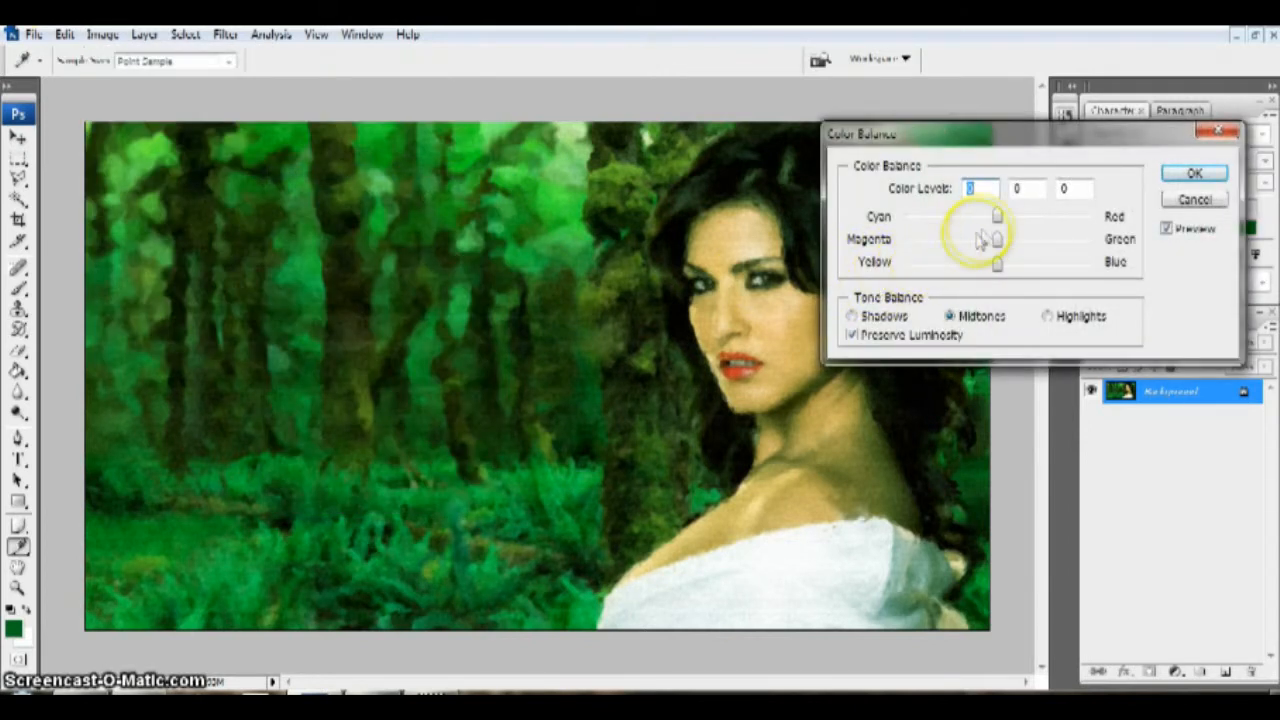
left_click_drag(997, 216, 998, 220)
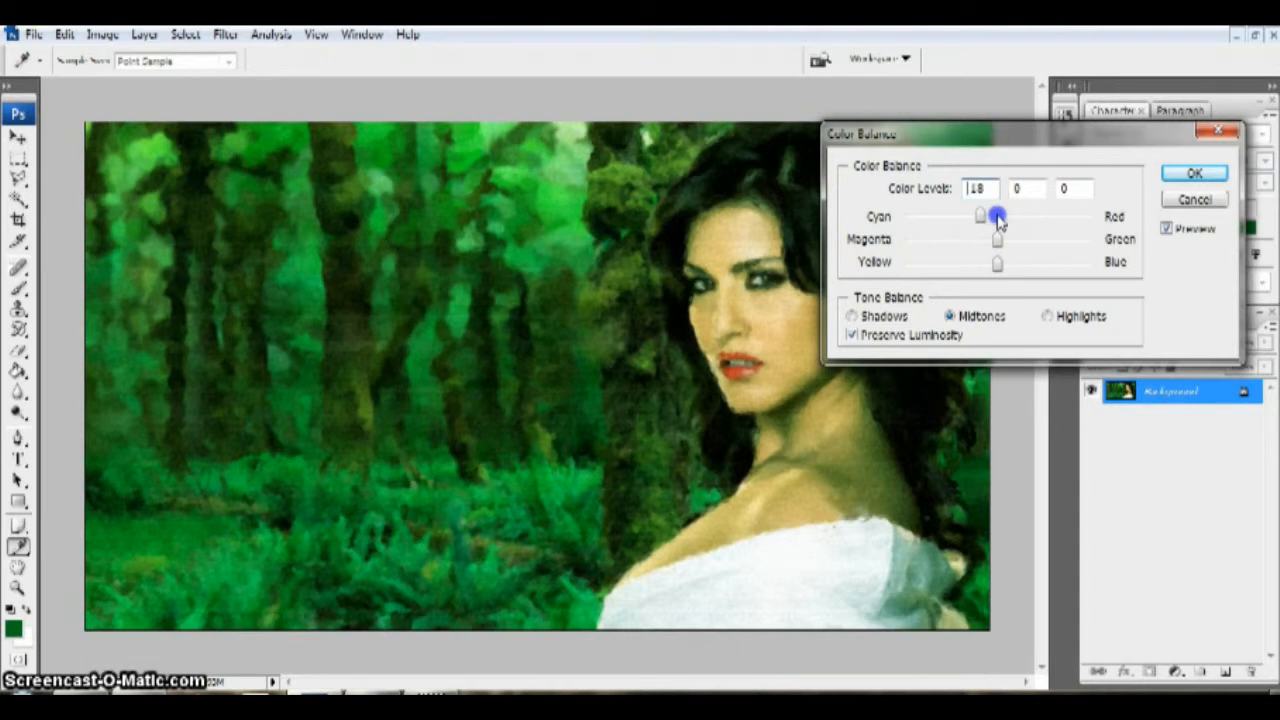
left_click_drag(998, 219, 997, 230)
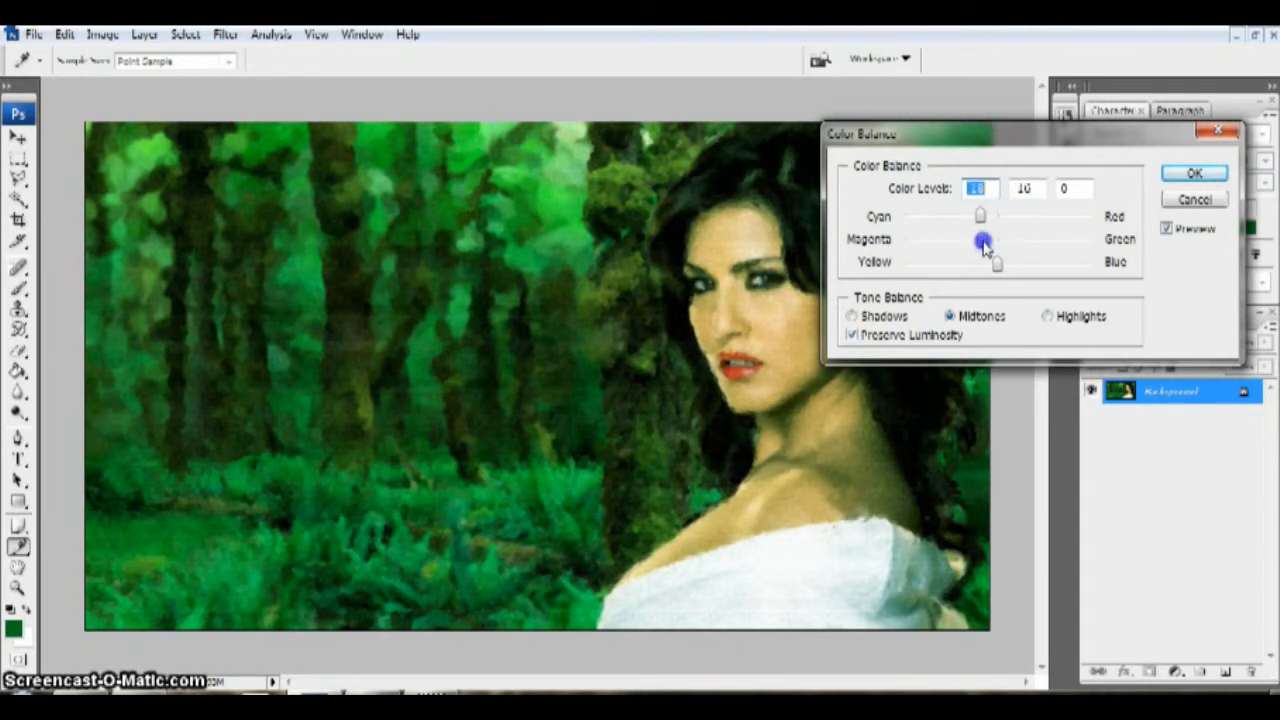
left_click_drag(985, 242, 989, 265)
Shift the shadows in Color Balance to -14 toward cyan and -13 toward magenta, plus slightly more toward yellow.
left_click(851, 316)
left_click(996, 228)
left_click_drag(996, 219, 992, 265)
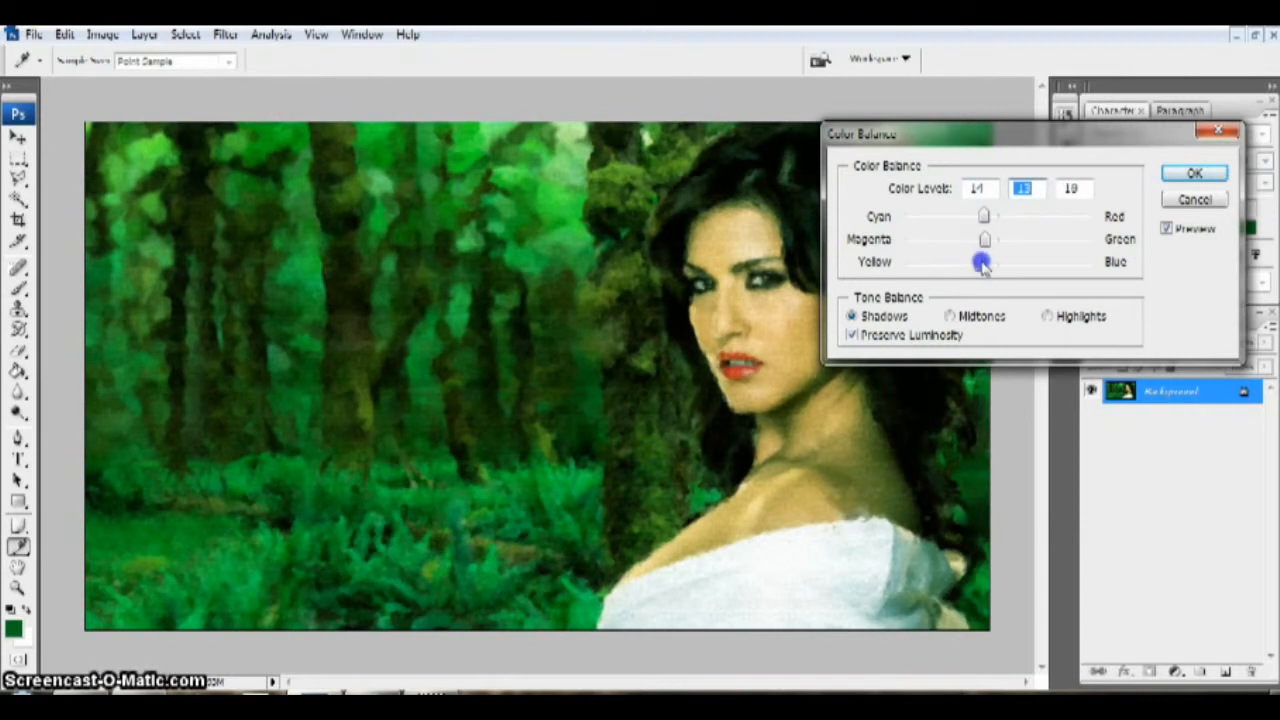
Shift the highlights to -17 toward cyan, -16 toward magenta and -16 toward yellow, and apply the Color Balance.
left_click(1047, 316)
left_click(997, 218)
left_click_drag(997, 220, 995, 265)
left_click(996, 265)
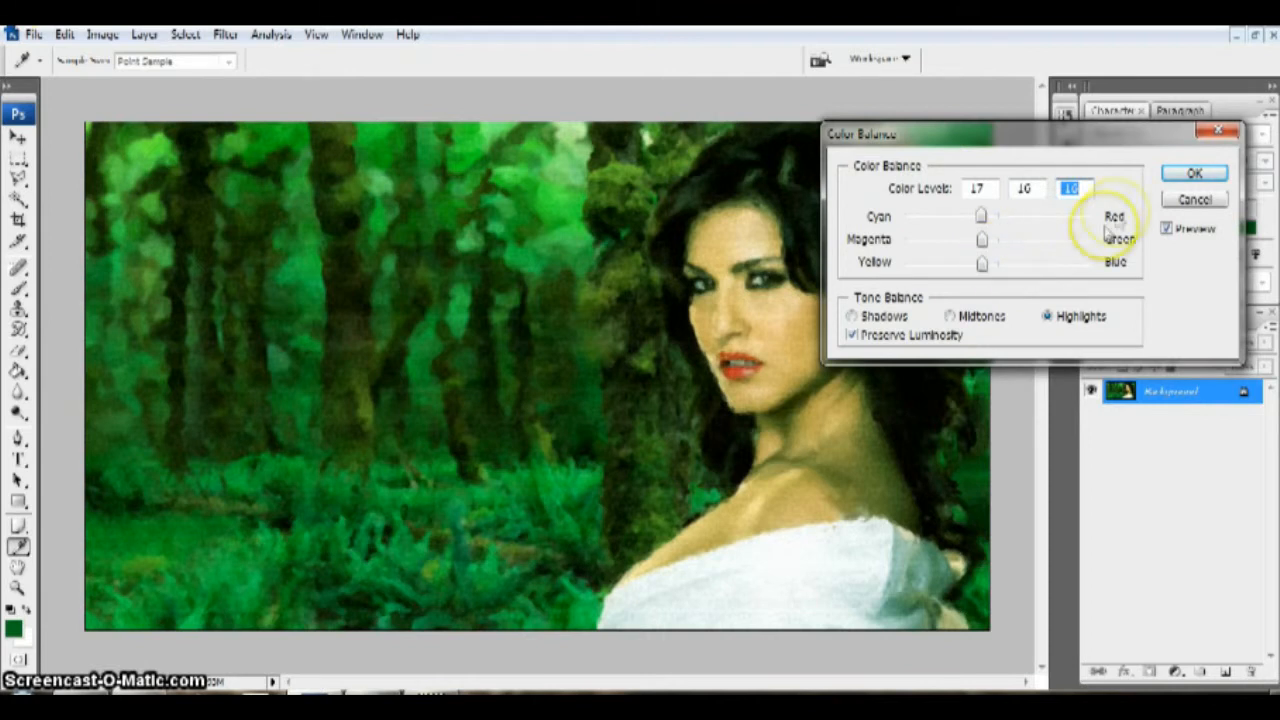
left_click(1183, 174)
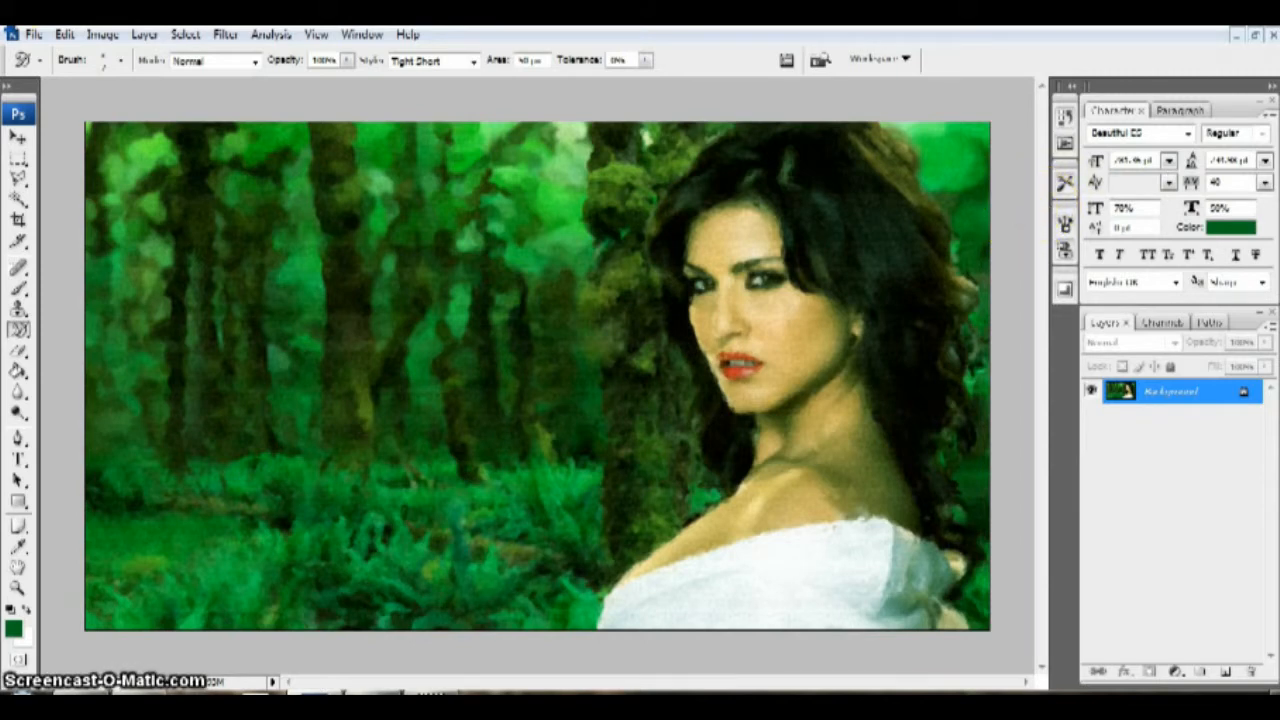
Inspect the canvas texture and brushwork on the woman's face and the forest up close, and return to the whole picture.
key("ctrl+plus")
key("ctrl+plus")
key("ctrl+plus")
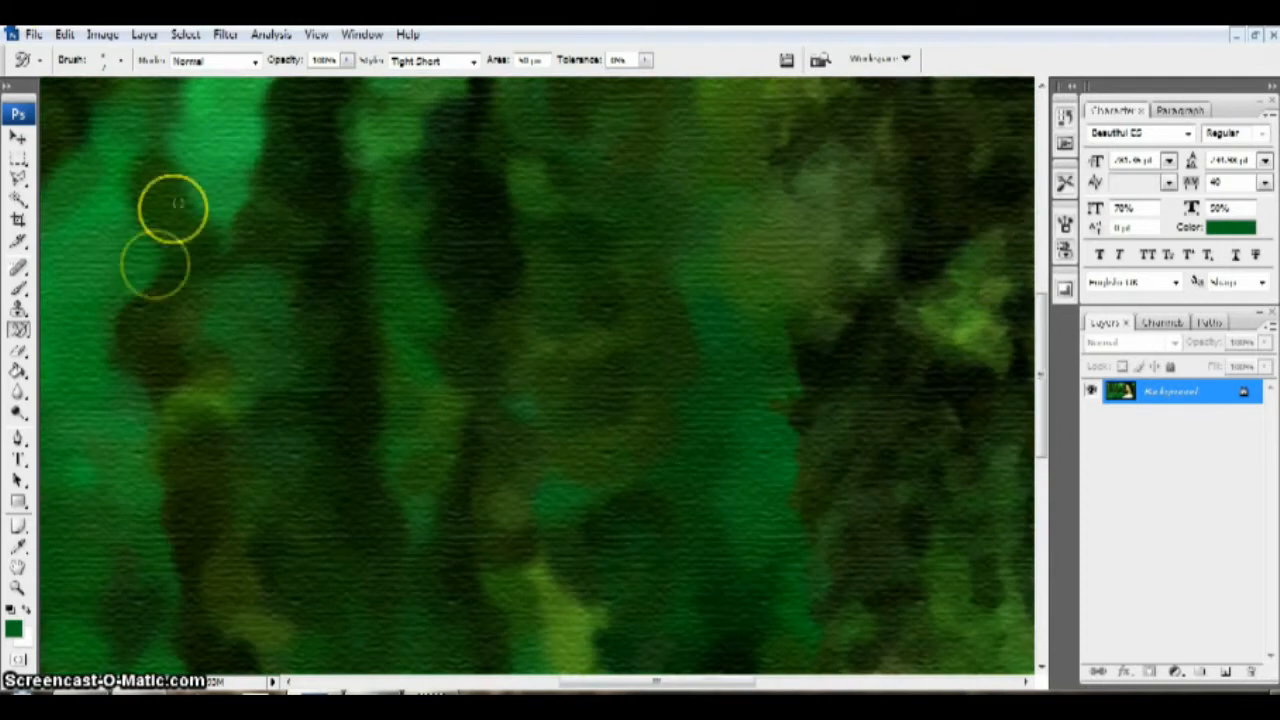
left_click(18, 567)
left_click_drag(935, 246, 386, 440)
left_click_drag(788, 270, 535, 398)
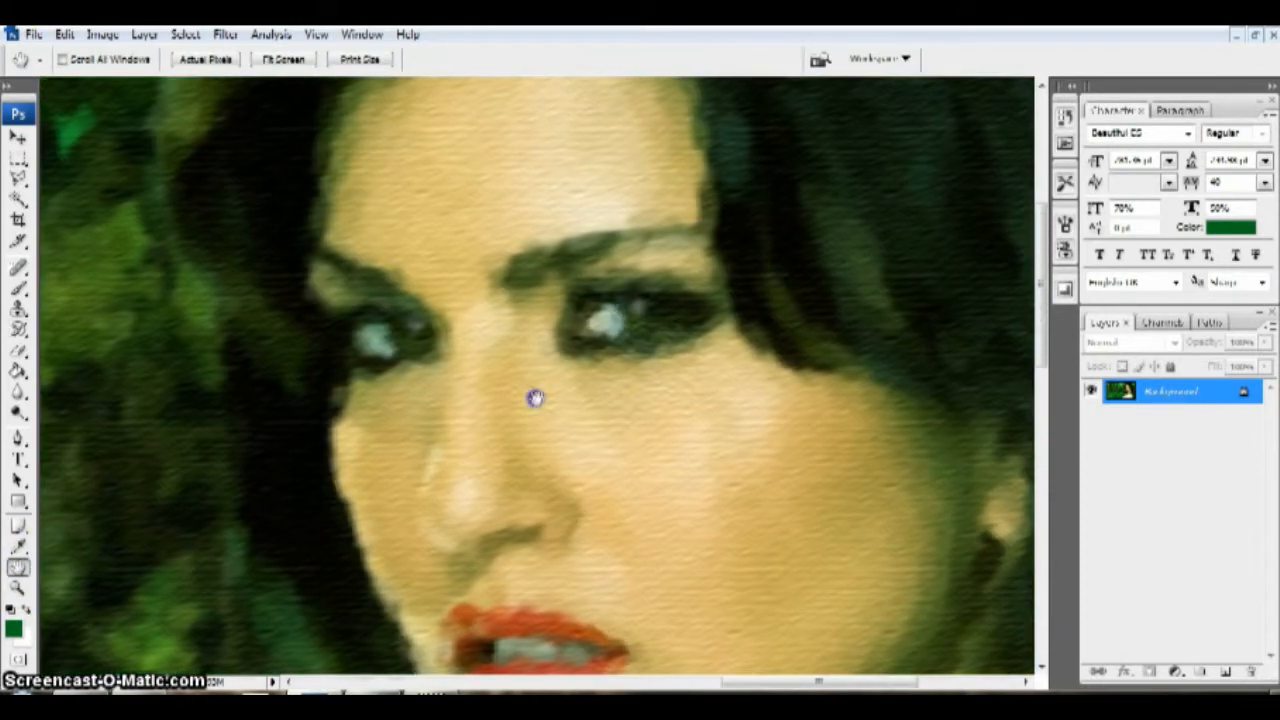
left_click_drag(671, 371, 715, 315)
left_click_drag(593, 349, 533, 480)
left_click_drag(649, 386, 653, 654)
left_click_drag(851, 209, 883, 422)
left_click_drag(604, 472, 749, 292)
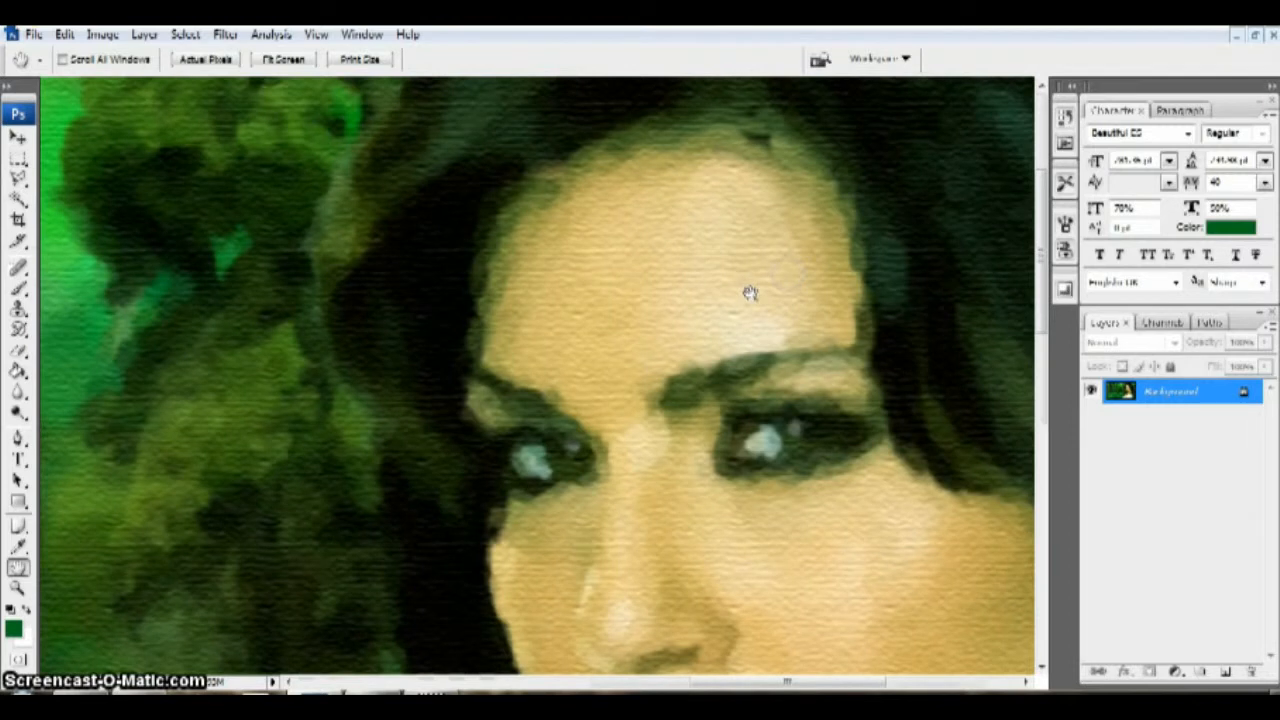
key("ctrl+minus")
key("ctrl+minus")
key("ctrl+minus")
key("ctrl+minus")
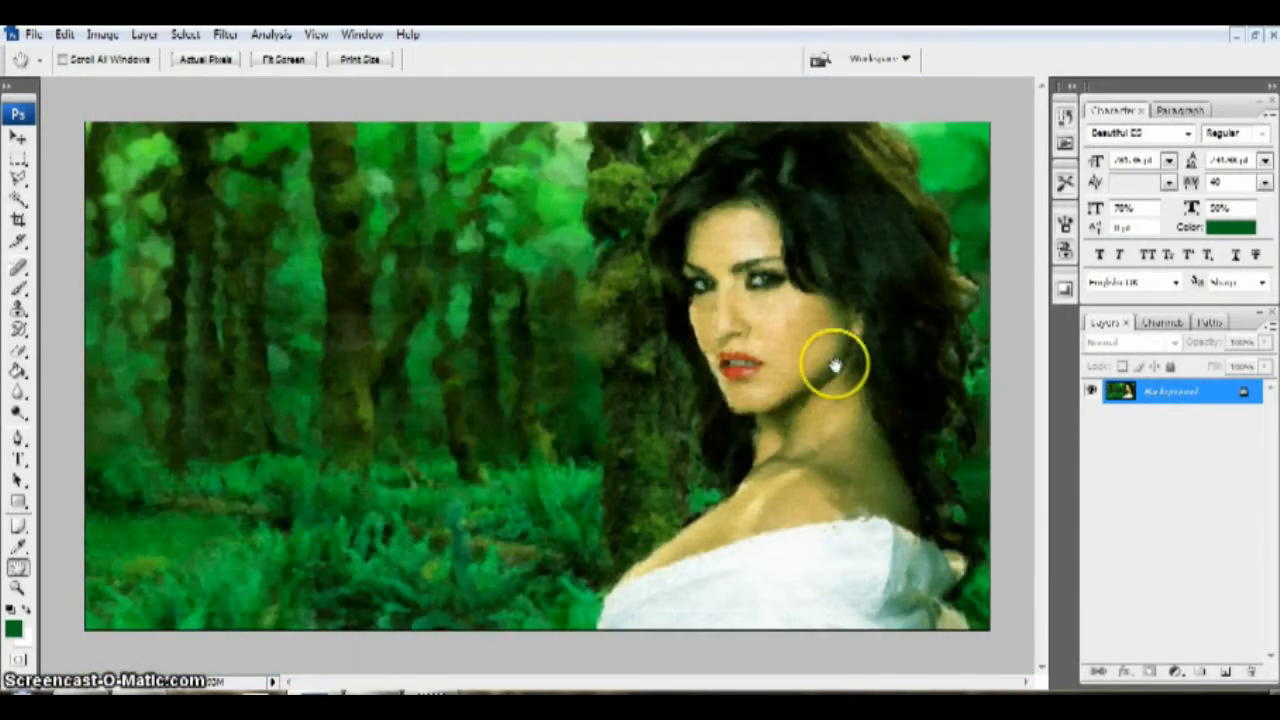